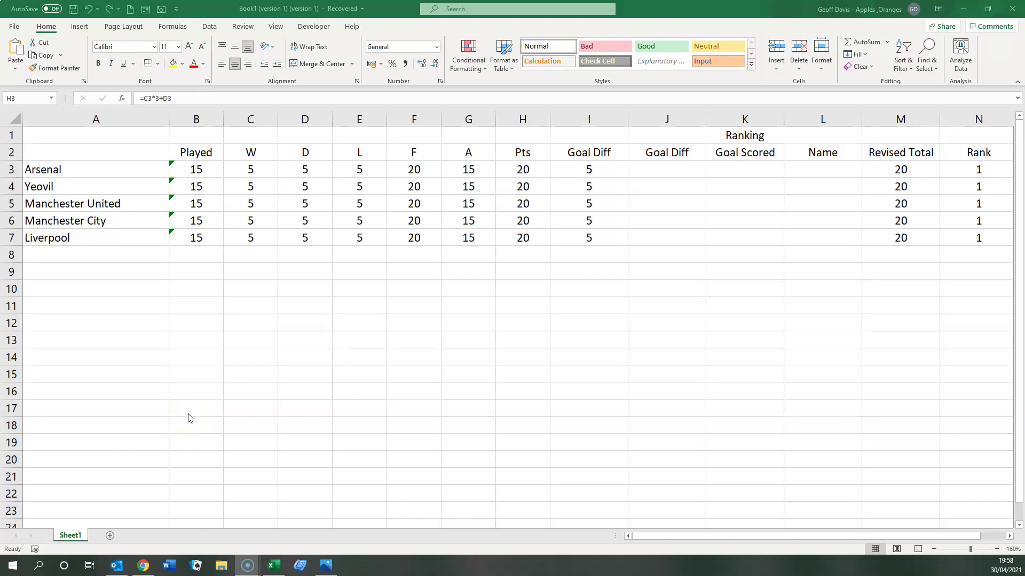
pyautogui.scroll(-1, 194, 179)
pyautogui.scroll(1, 204, 196)
# Enter =I3*0.01 in J3 and copy it down to J7, giving each team 0.05.
pyautogui.press('Right')
pyautogui.press('Right')
pyautogui.click(659, 170)
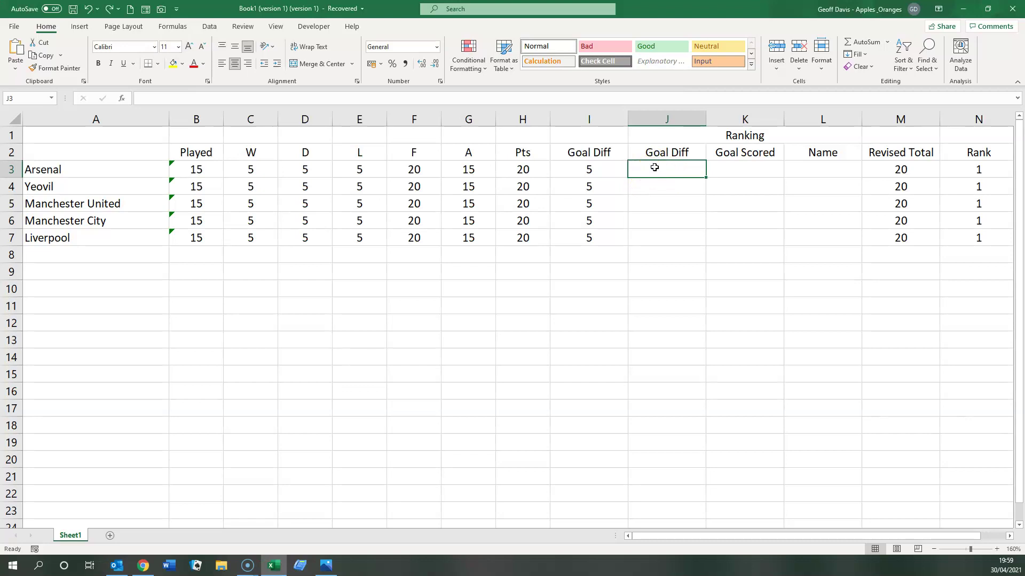
pyautogui.write('=')
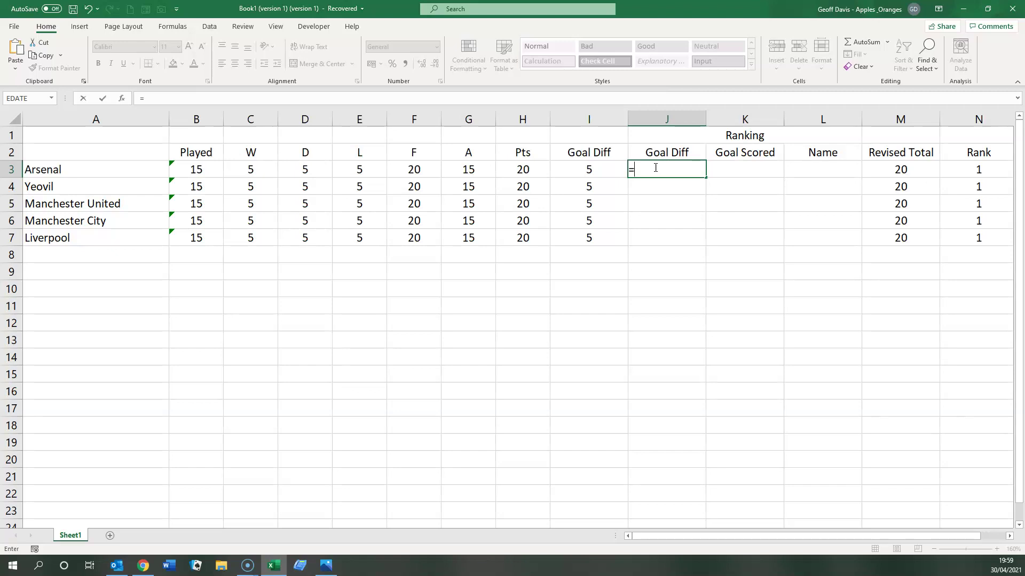
pyautogui.write('i3')
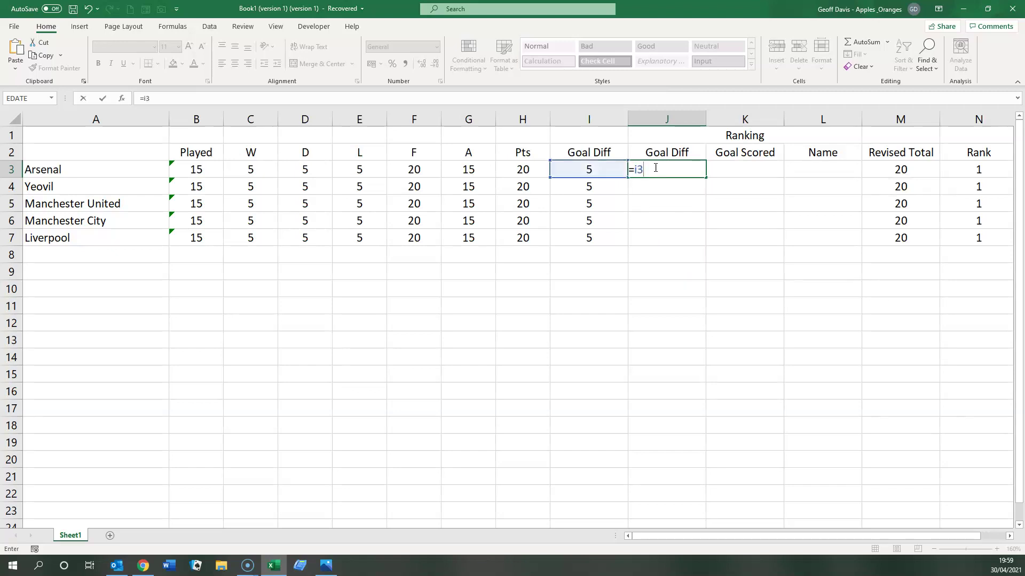
pyautogui.write('*')
pyautogui.write('0.03')
pyautogui.press('BackSpace')
pyautogui.write('1')
pyautogui.press('Return')
pyautogui.click(653, 169)
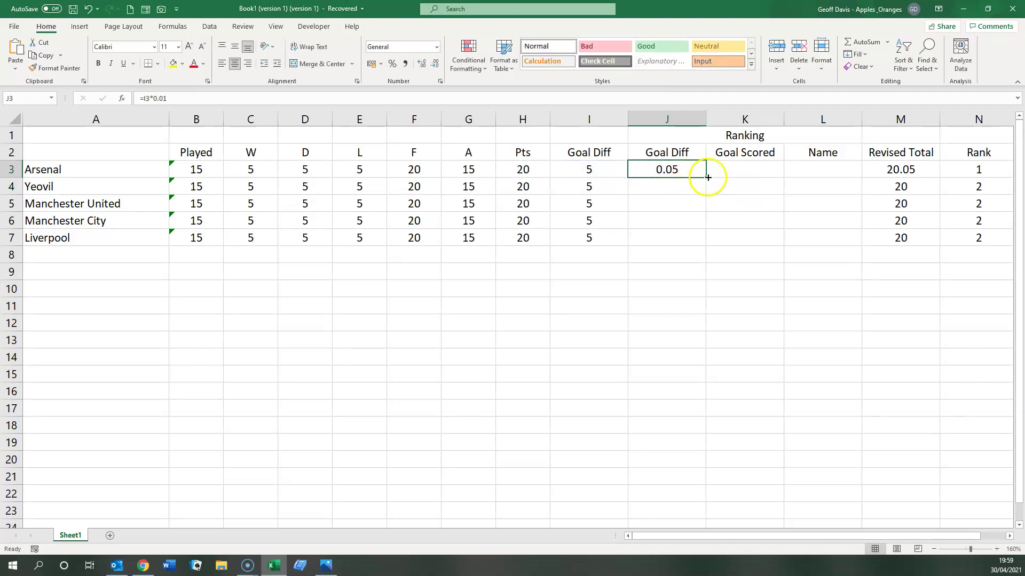
pyautogui.doubleClick(708, 176)
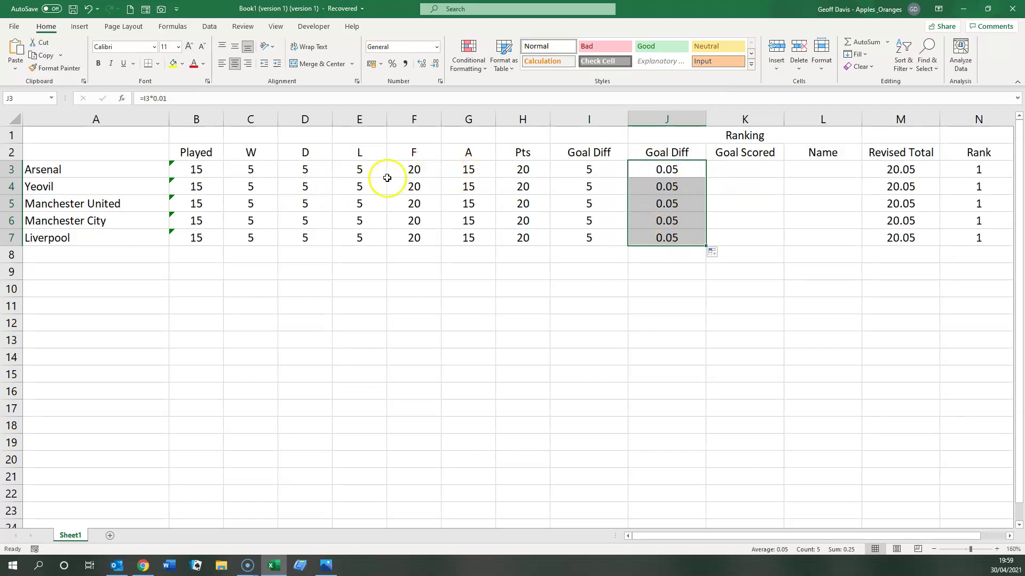
pyautogui.click(414, 168)
pyautogui.write('2')
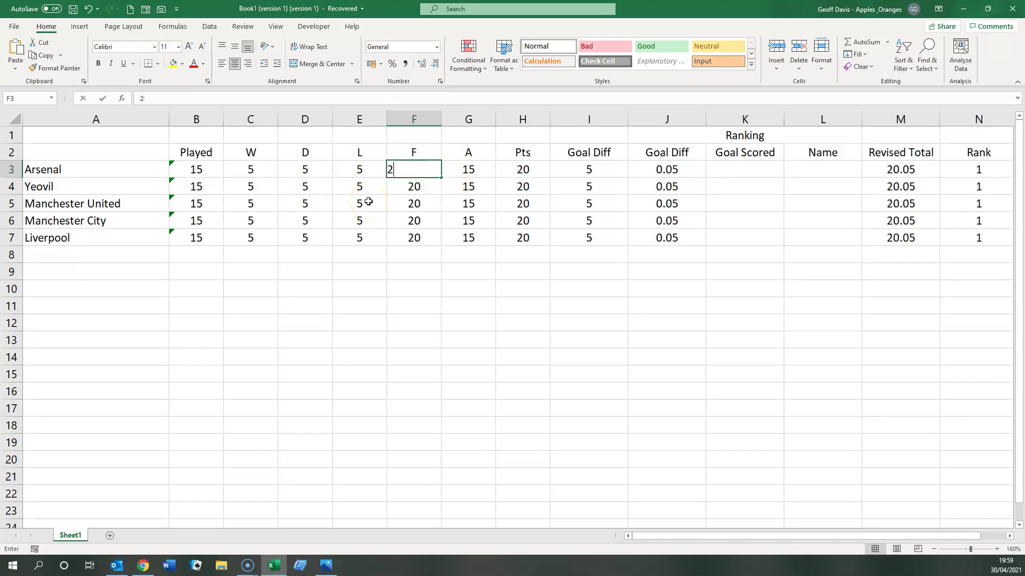
pyautogui.write('1')
pyautogui.press('Return')
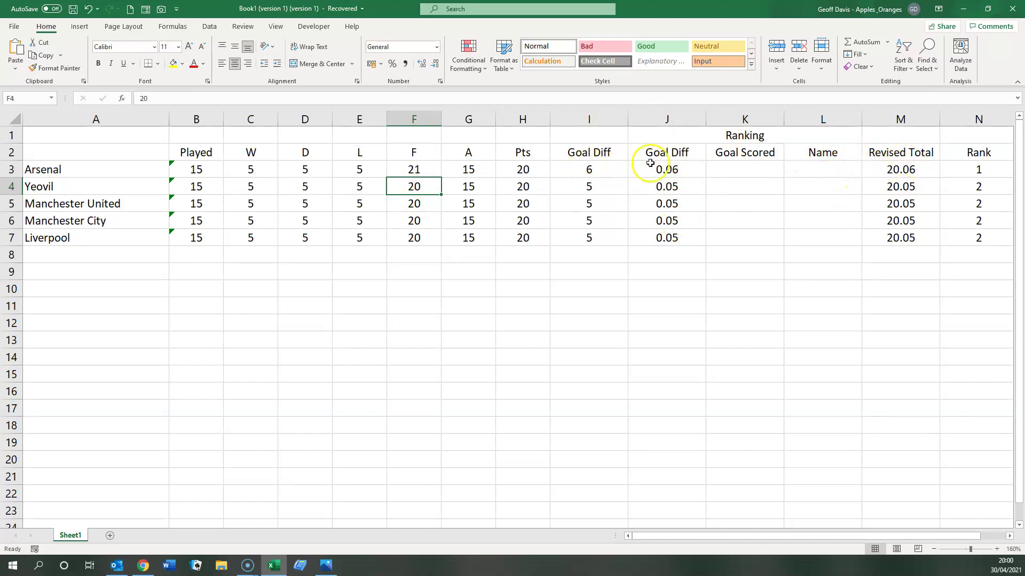
pyautogui.click(676, 172)
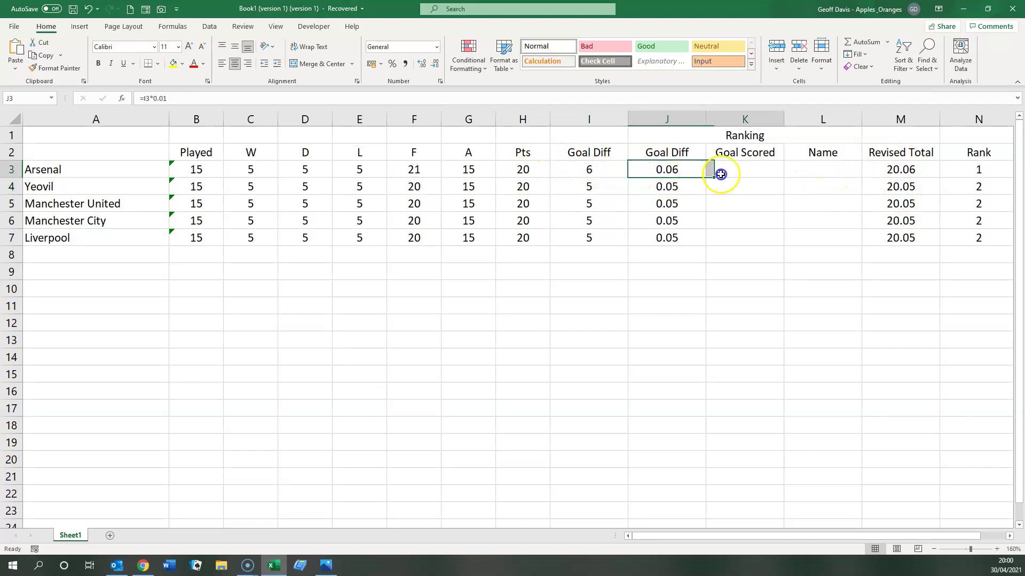
pyautogui.moveTo(720, 174); pyautogui.dragTo(809, 173)
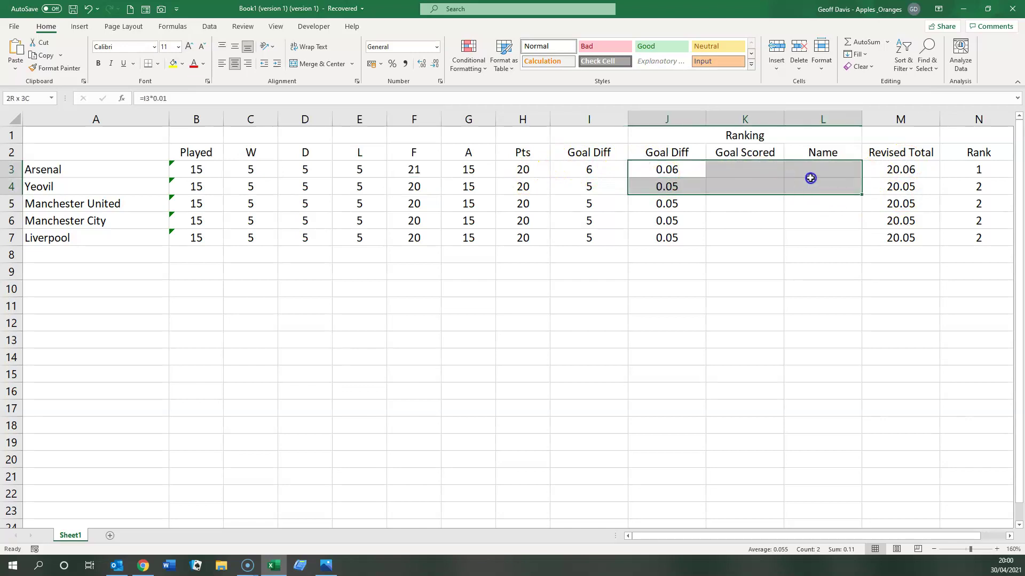
pyautogui.click(658, 170)
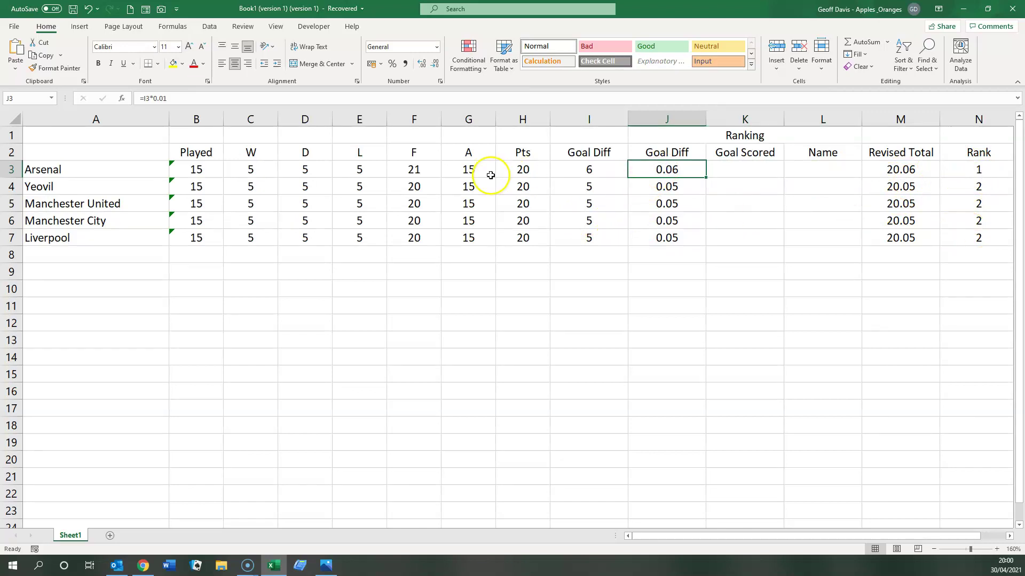
pyautogui.click(413, 169)
pyautogui.write('20')
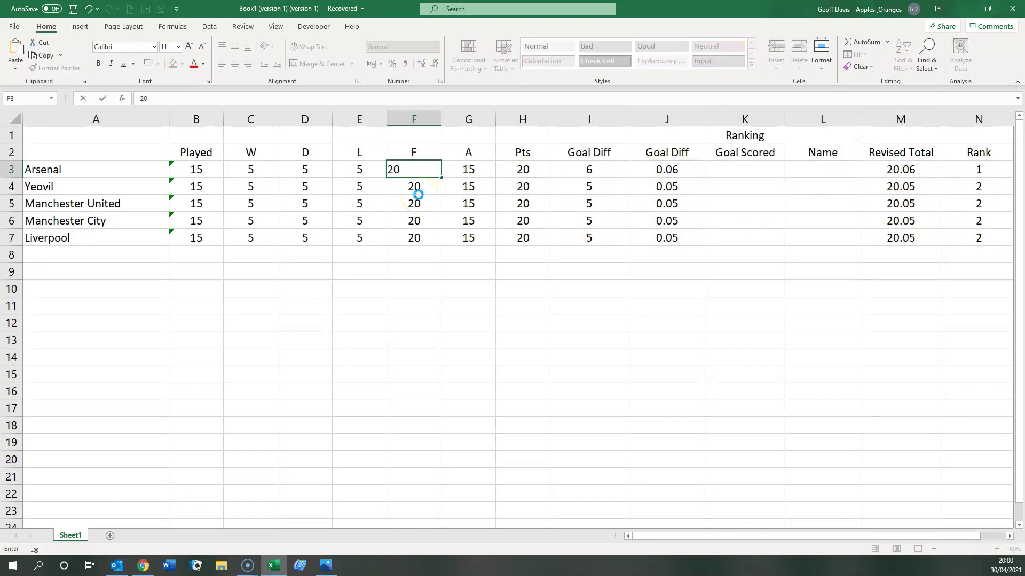
pyautogui.press('Return')
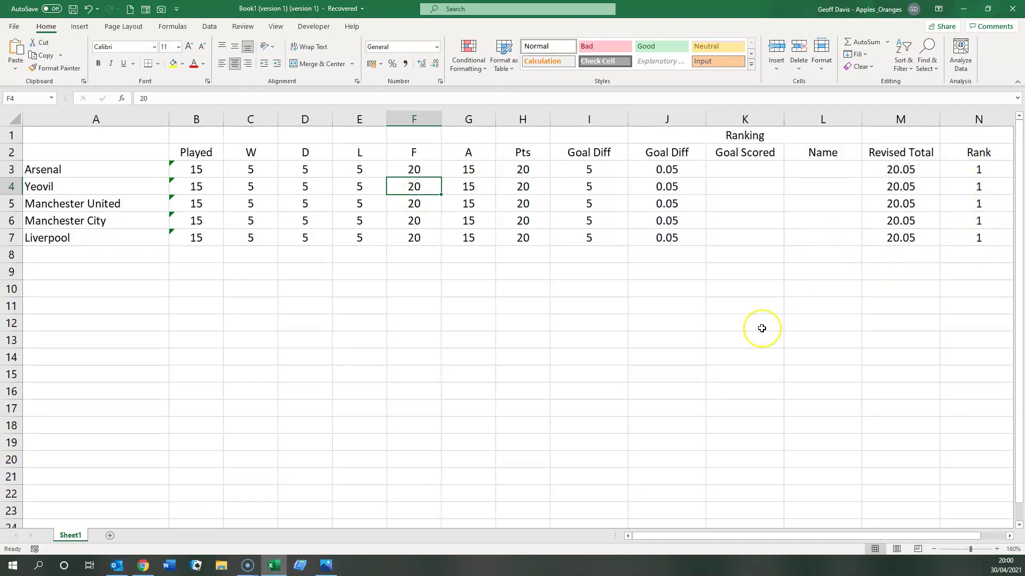
pyautogui.click(733, 173)
# Start Arsenal's Goal Scored helper in K3, abandoning two mistyped attempts at the formula.
pyautogui.click(732, 171)
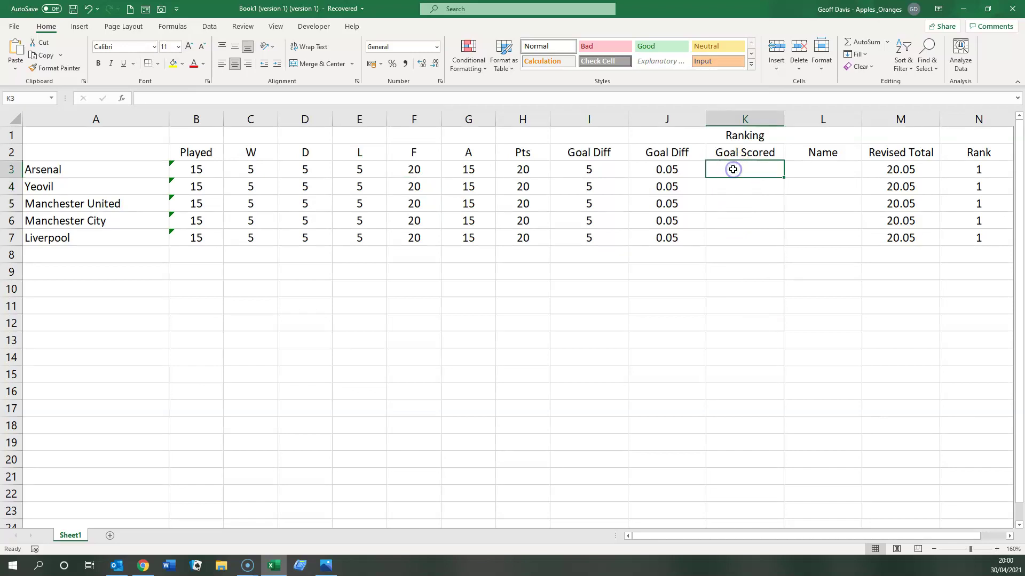
pyautogui.write('=')
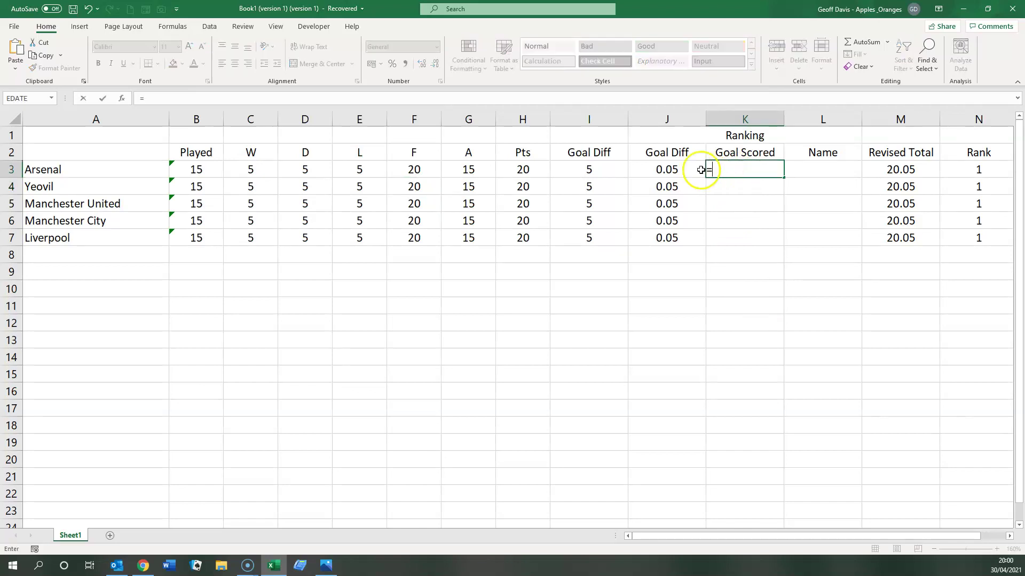
pyautogui.moveTo(420, 170); pyautogui.dragTo(415, 135)
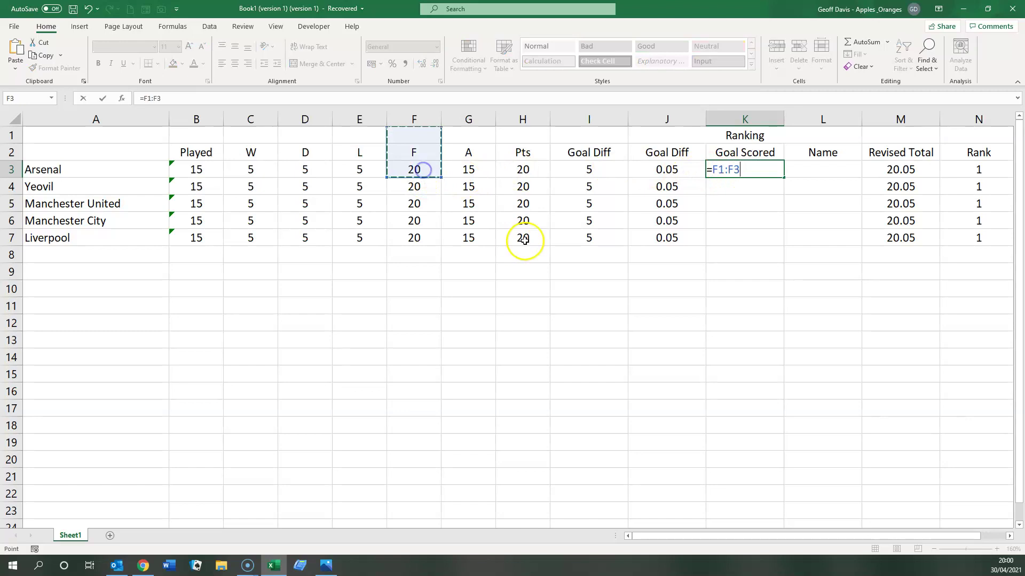
pyautogui.press('Escape')
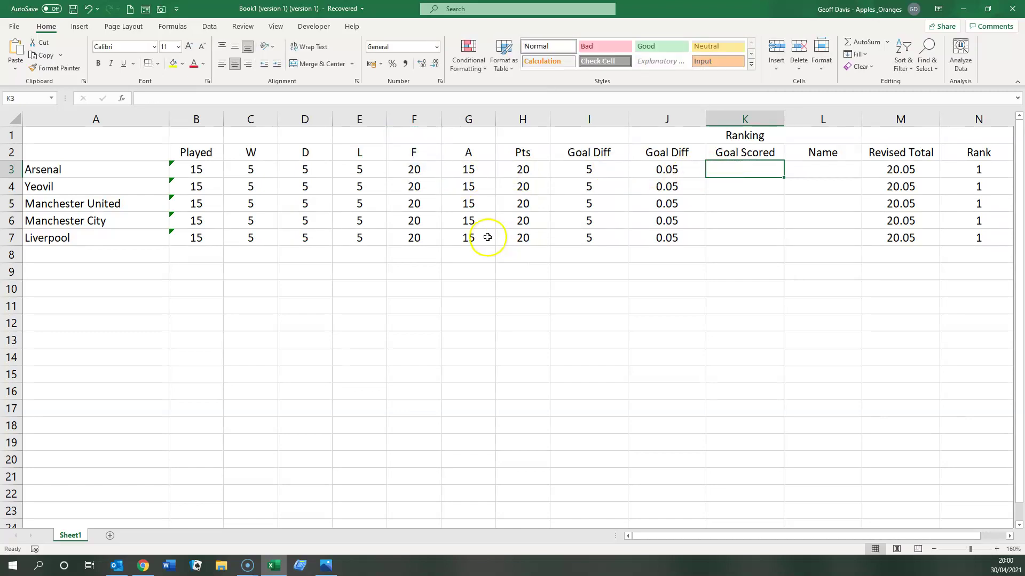
pyautogui.write('=')
pyautogui.click(398, 167)
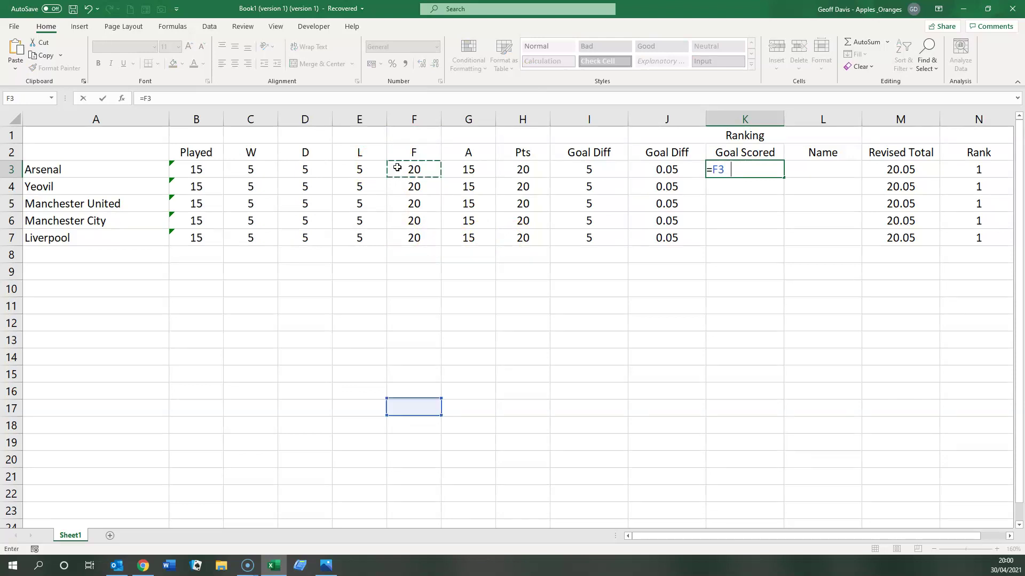
pyautogui.write('8.0')
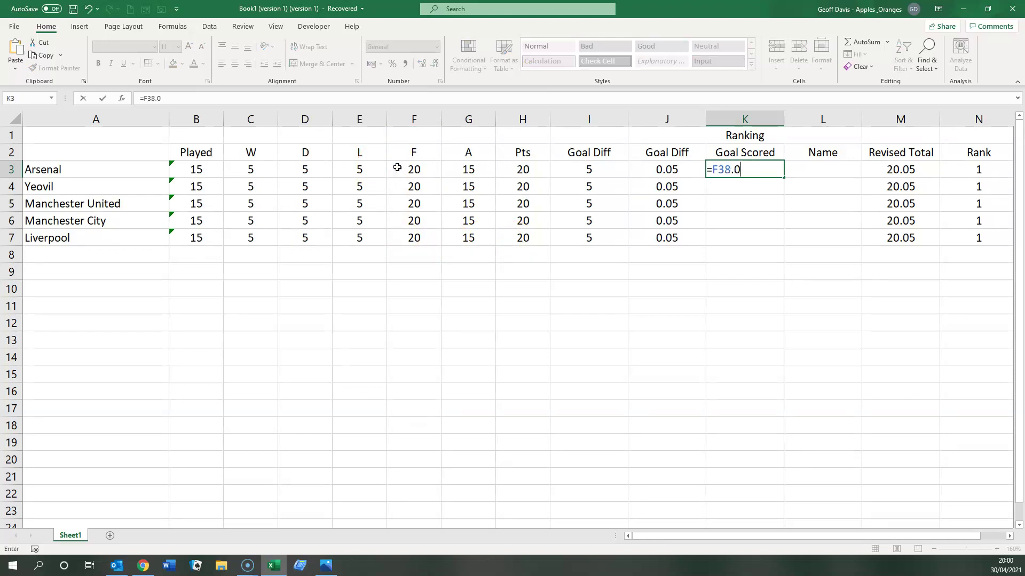
pyautogui.press('BackSpace')
pyautogui.press('BackSpace')
pyautogui.press('Escape')
pyautogui.write('=f')
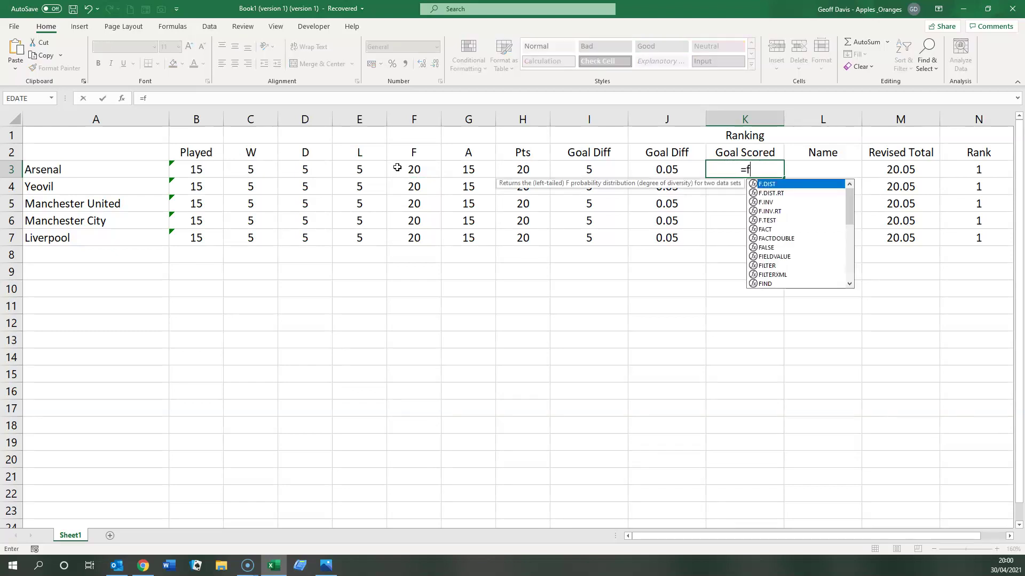
pyautogui.write('3')
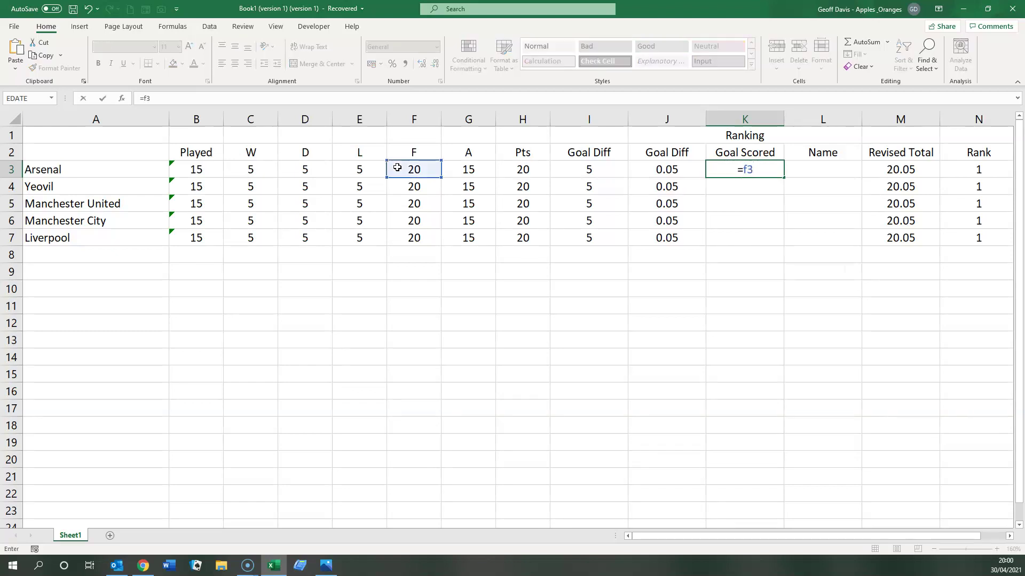
pyautogui.write('*')
pyautogui.write('.0')
pyautogui.write('0011')
# Enter =F3*0.0001 in K3 and copy it down to K7, each team showing 0.002.
pyautogui.press('BackSpace')
pyautogui.press('Return')
pyautogui.click(753, 170)
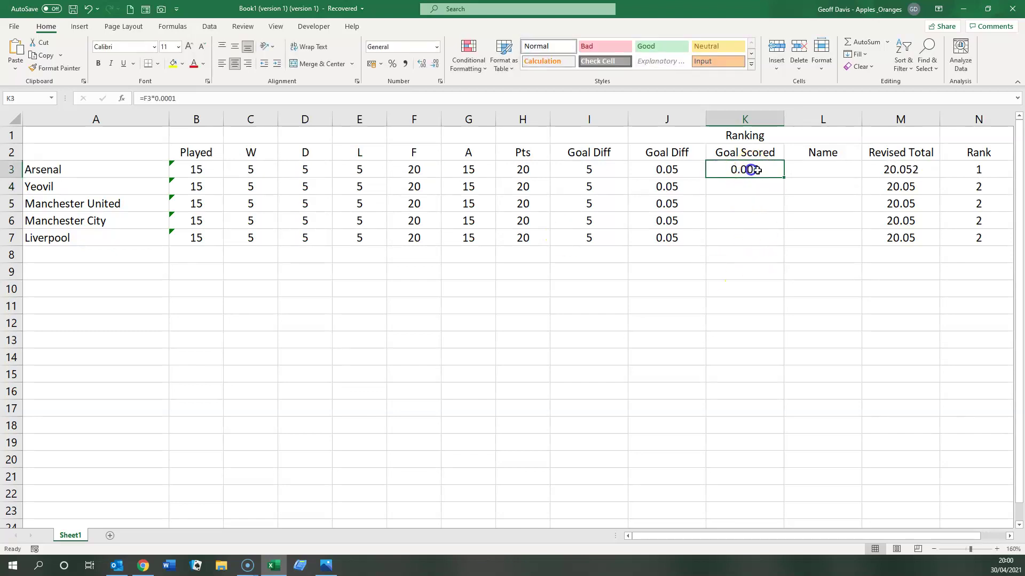
pyautogui.doubleClick(784, 178)
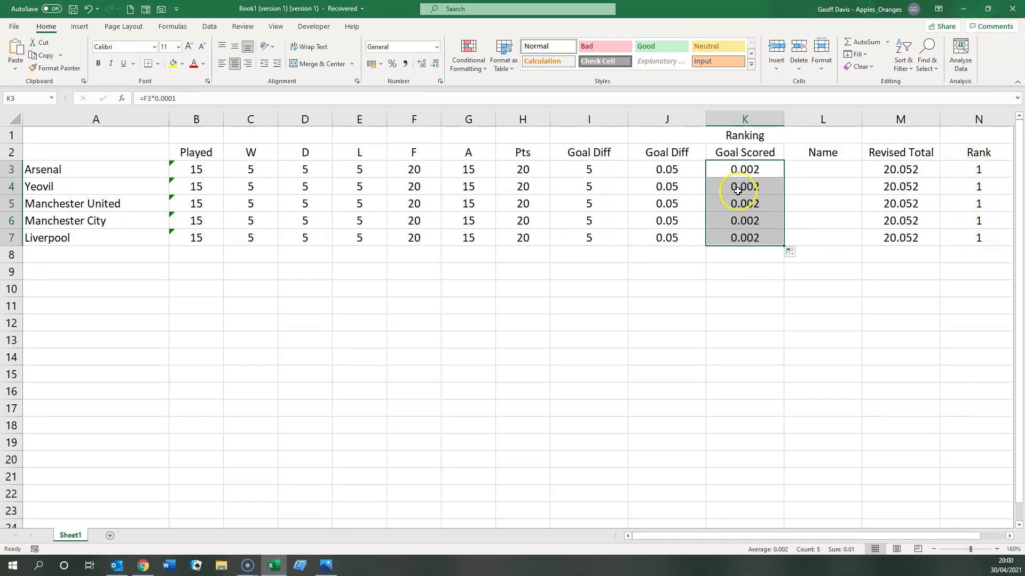
pyautogui.click(415, 169)
pyautogui.write('2')
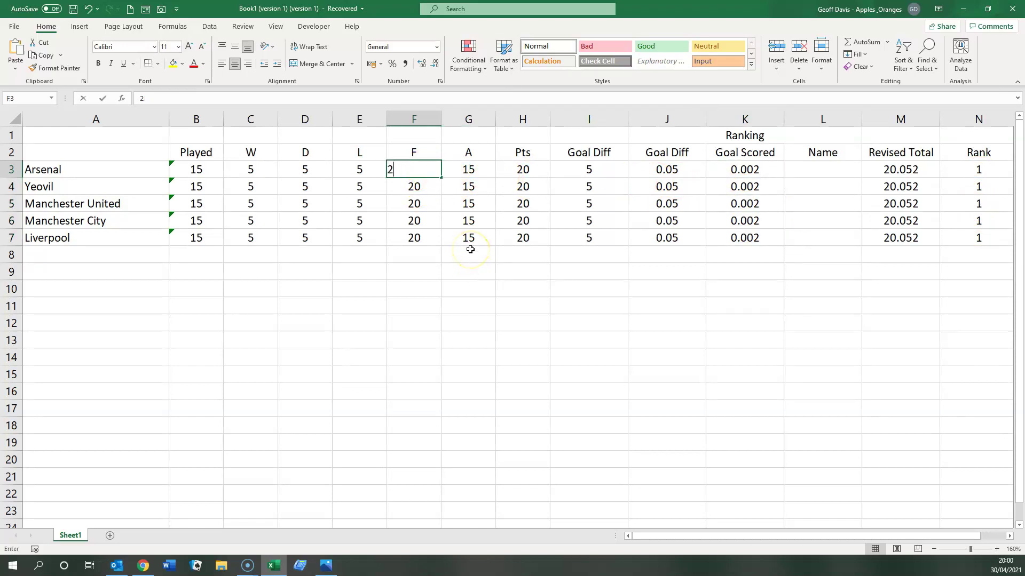
pyautogui.write('1')
# Set Arsenal's goals to 21 for and 16 against, making Arsenal sole rank 1.
pyautogui.press('Tab')
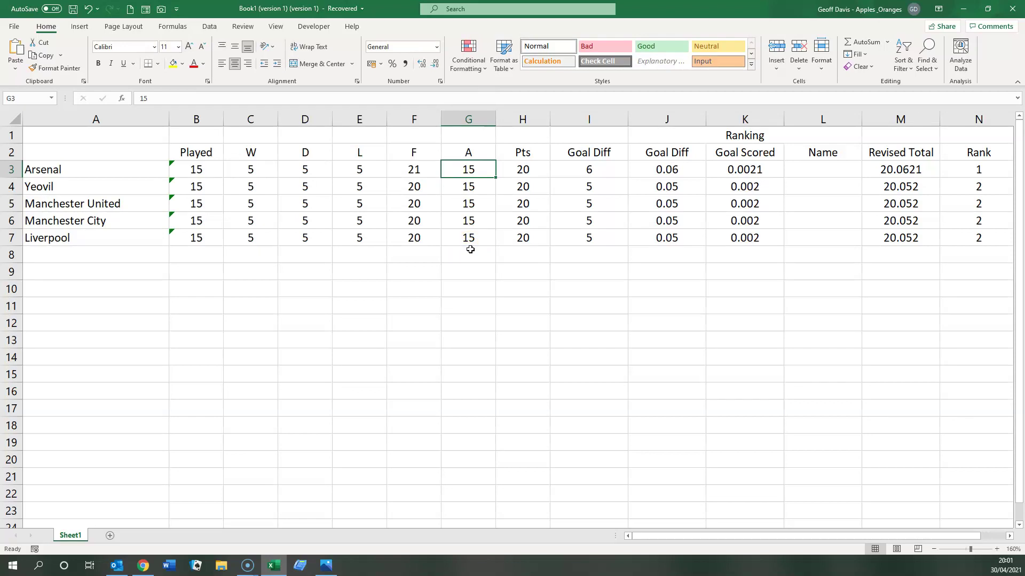
pyautogui.write('16')
pyautogui.press('Return')
pyautogui.press('Left')
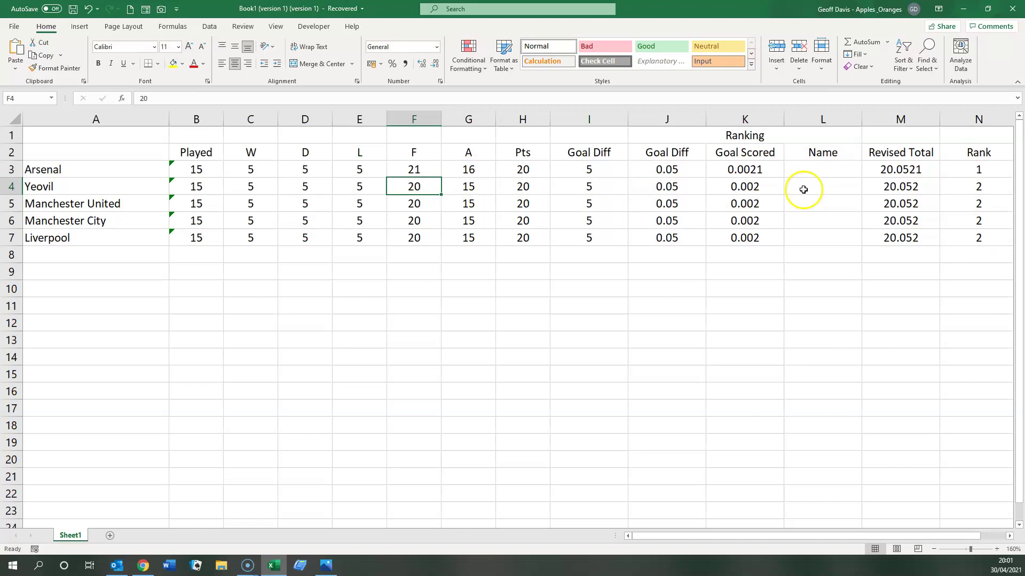
pyautogui.click(808, 171)
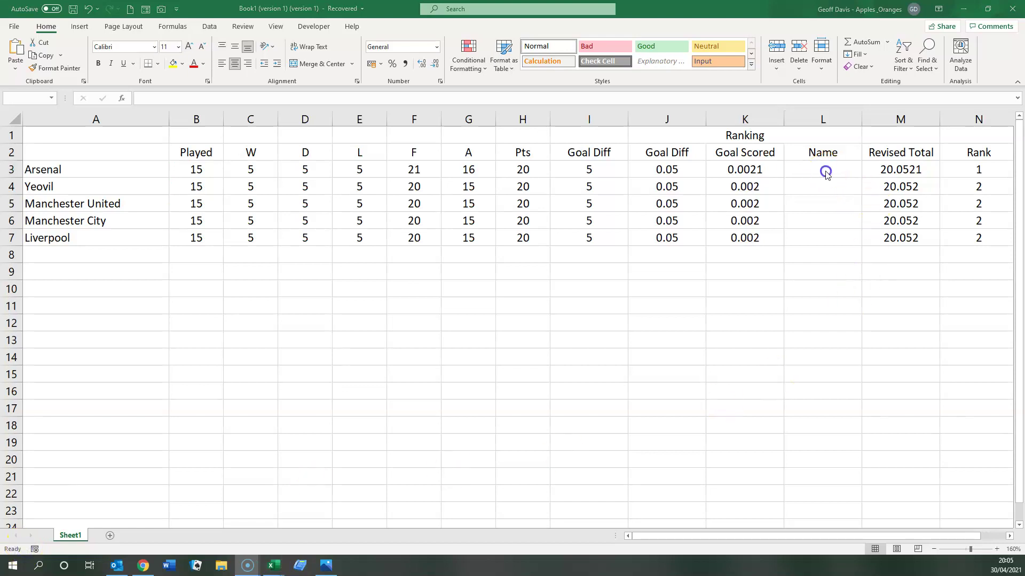
# Enter =COUNTIF($A$3:$A$7,"<="&A3) in L3, counting names at or before Arsenal as 1.
pyautogui.click(825, 170)
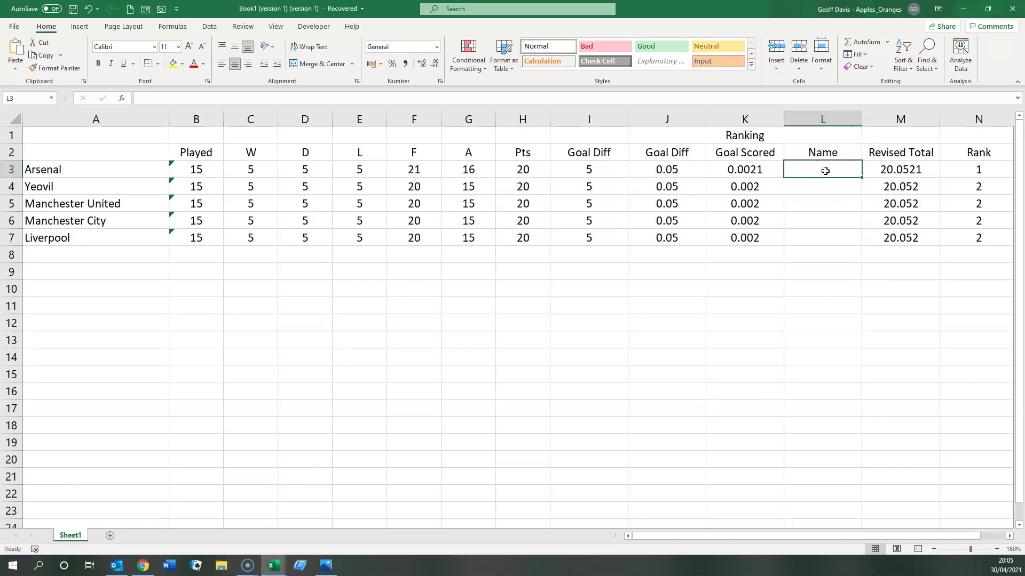
pyautogui.write('=')
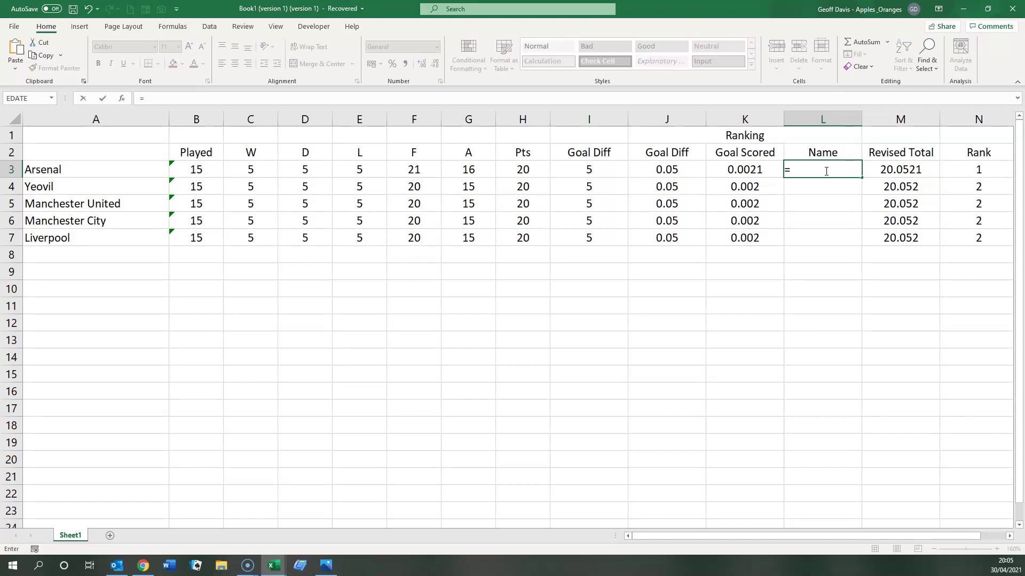
pyautogui.write('countif')
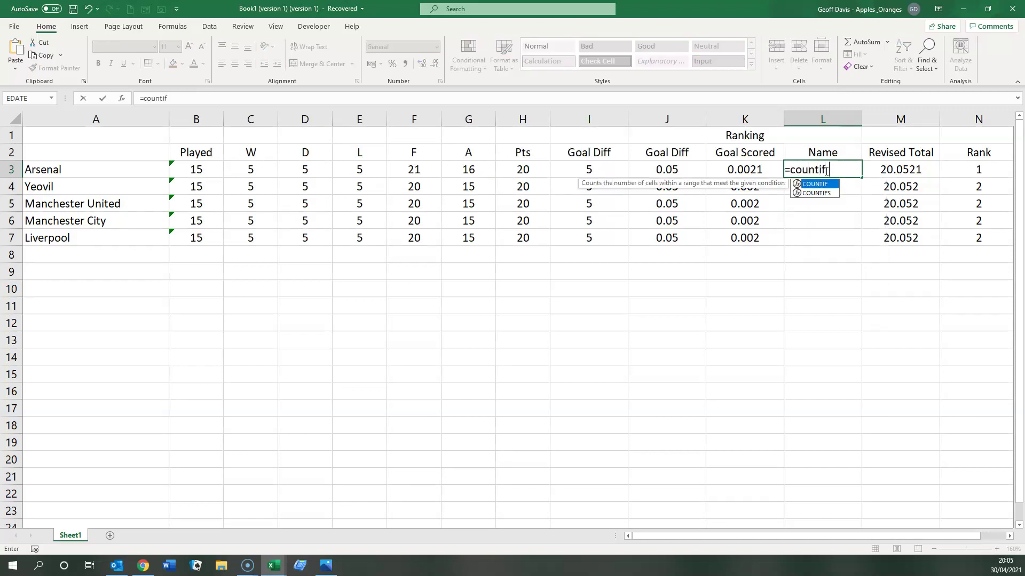
pyautogui.write('($')
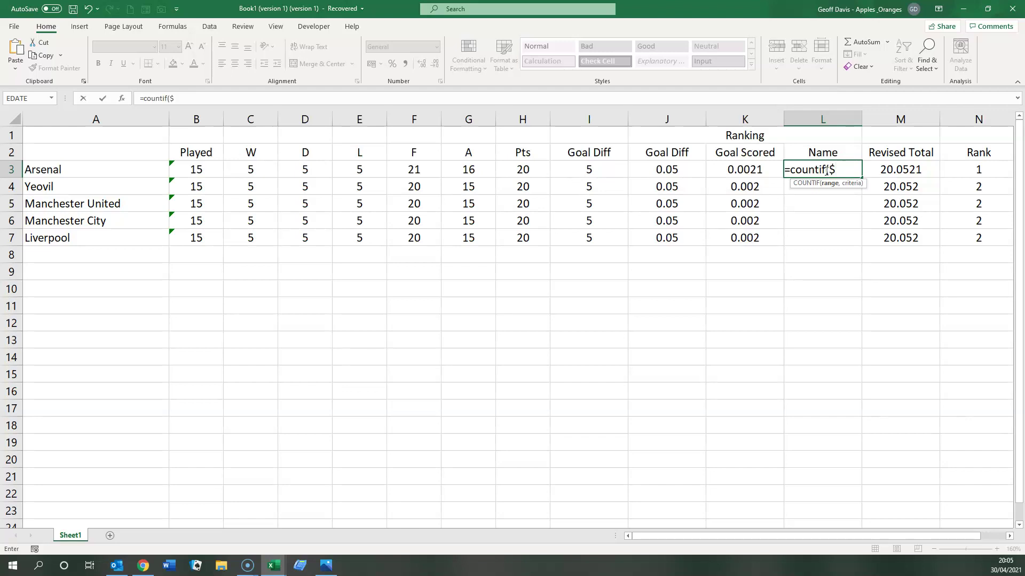
pyautogui.write('a3')
pyautogui.press('BackSpace')
pyautogui.write('3')
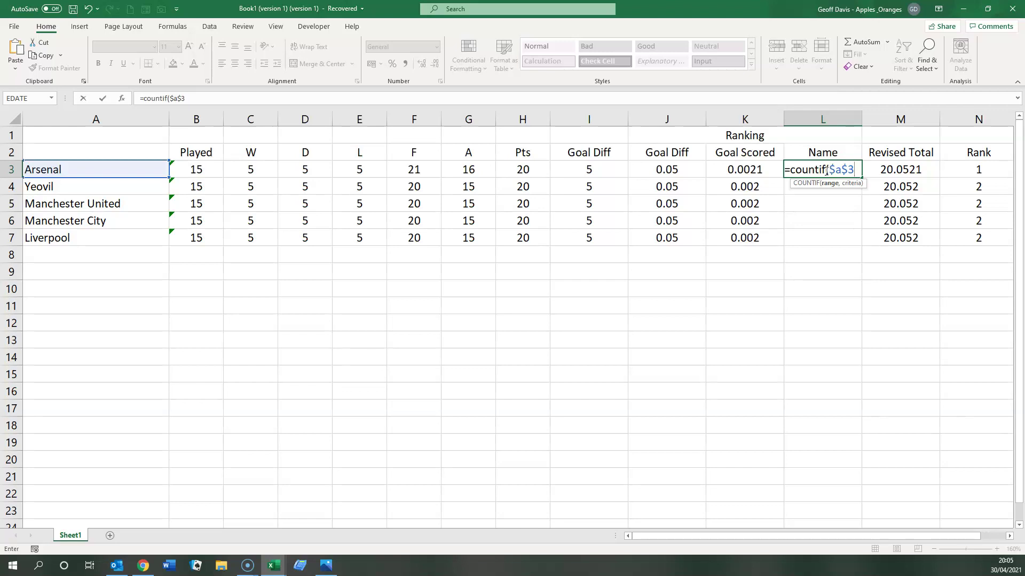
pyautogui.write(':$a')
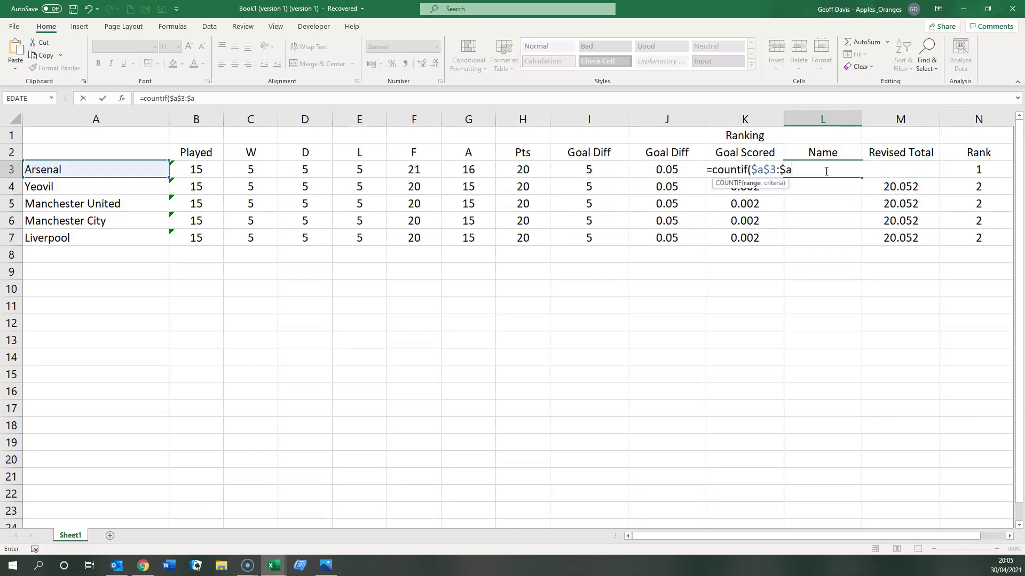
pyautogui.write('$7')
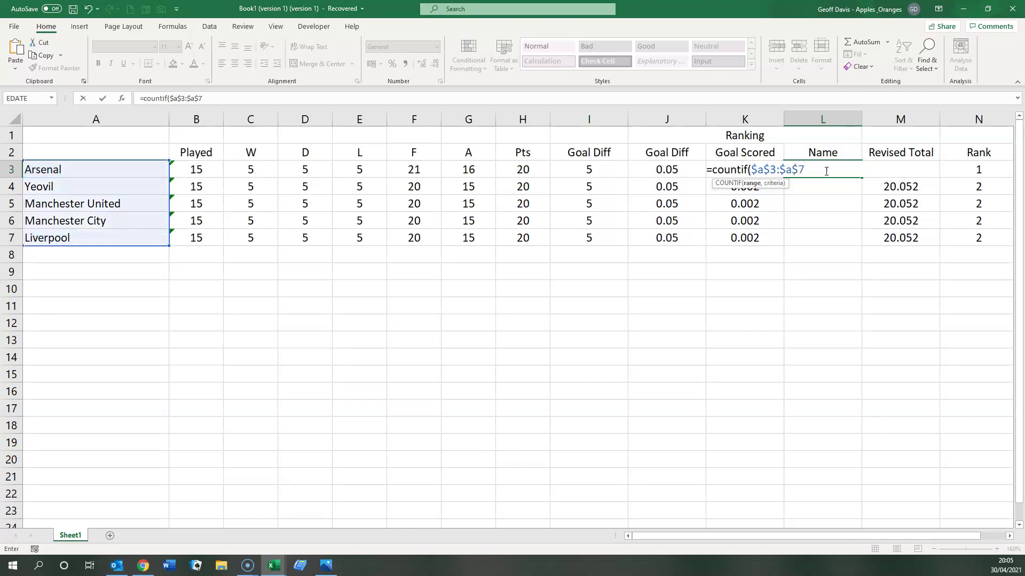
pyautogui.write(',"<=')
pyautogui.write('&')
pyautogui.write('a3')
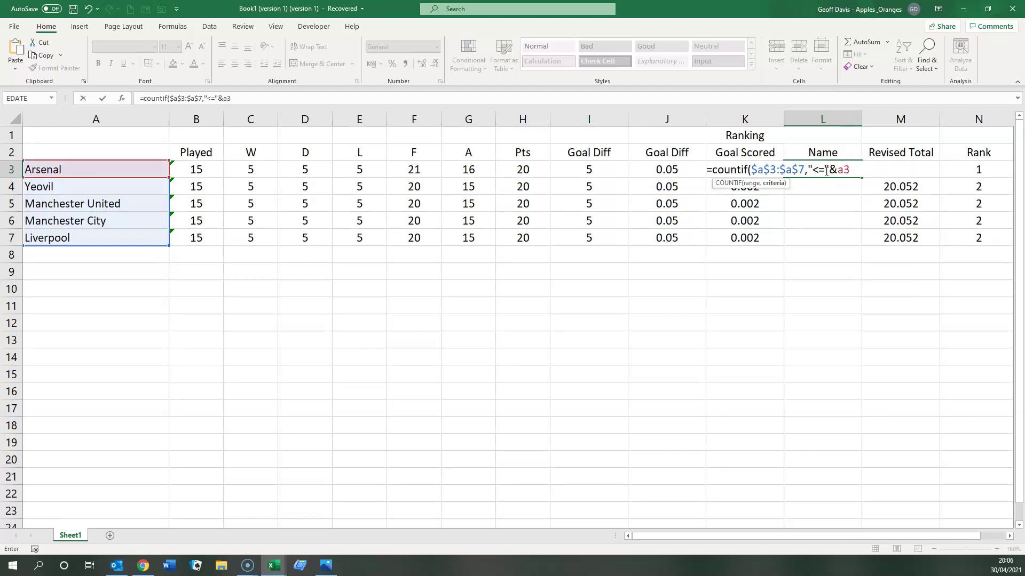
pyautogui.write(')')
pyautogui.press('Return')
pyautogui.click(825, 169)
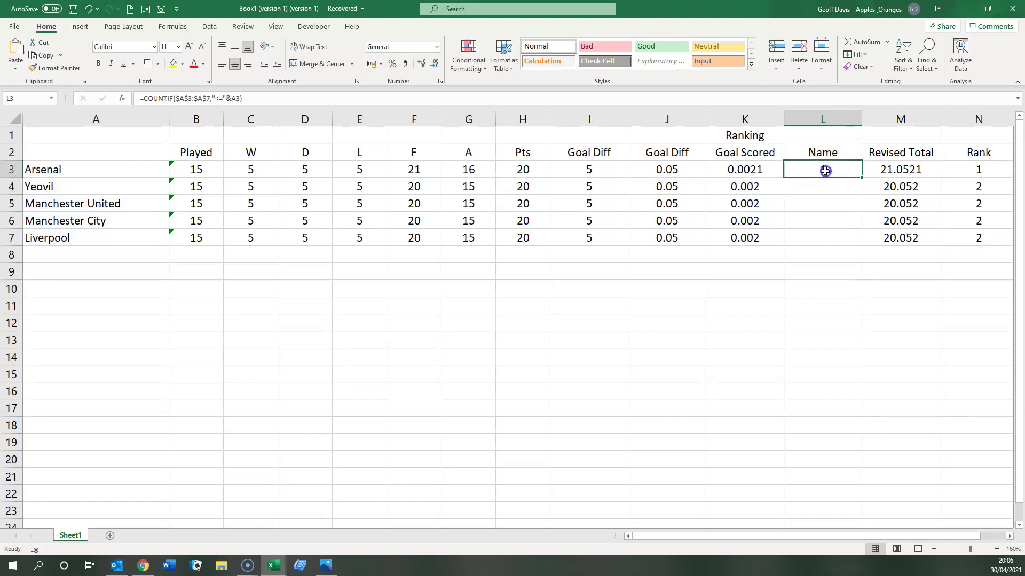
# Copy the COUNTIF Name formula down to L7, giving 1, 5, 4, 3, 2, then check Yeovil.
pyautogui.doubleClick(861, 174)
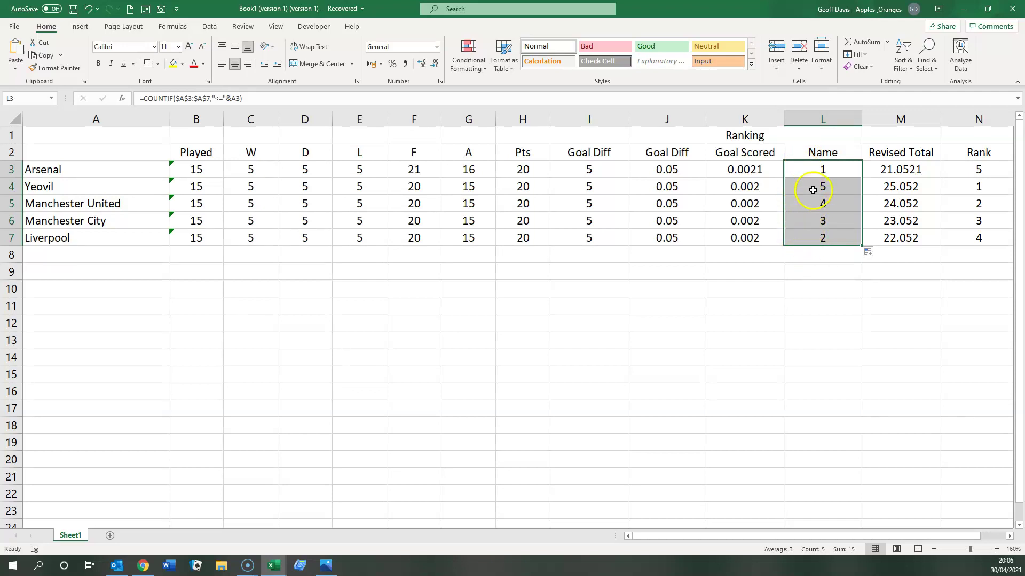
pyautogui.click(812, 169)
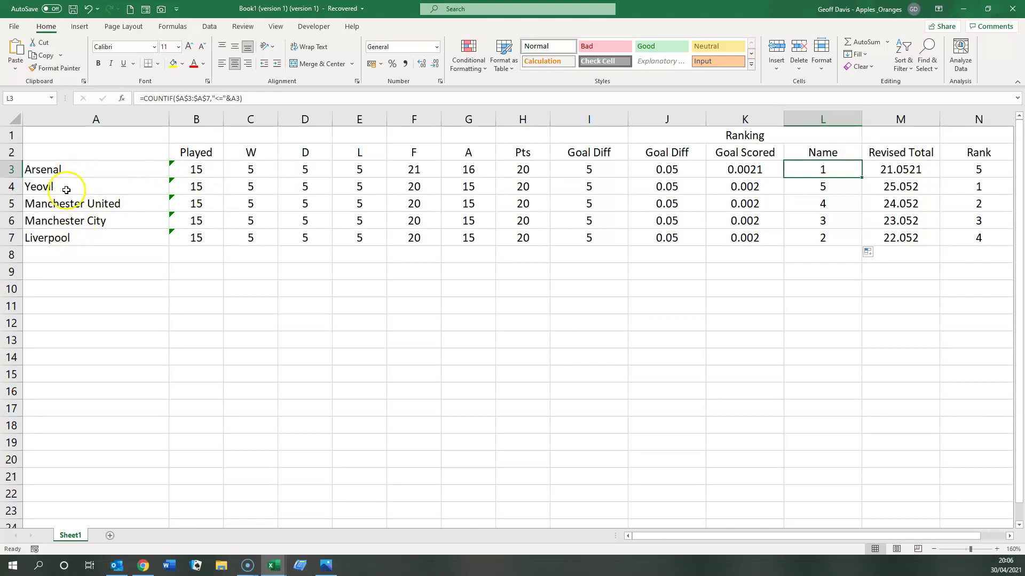
pyautogui.click(70, 189)
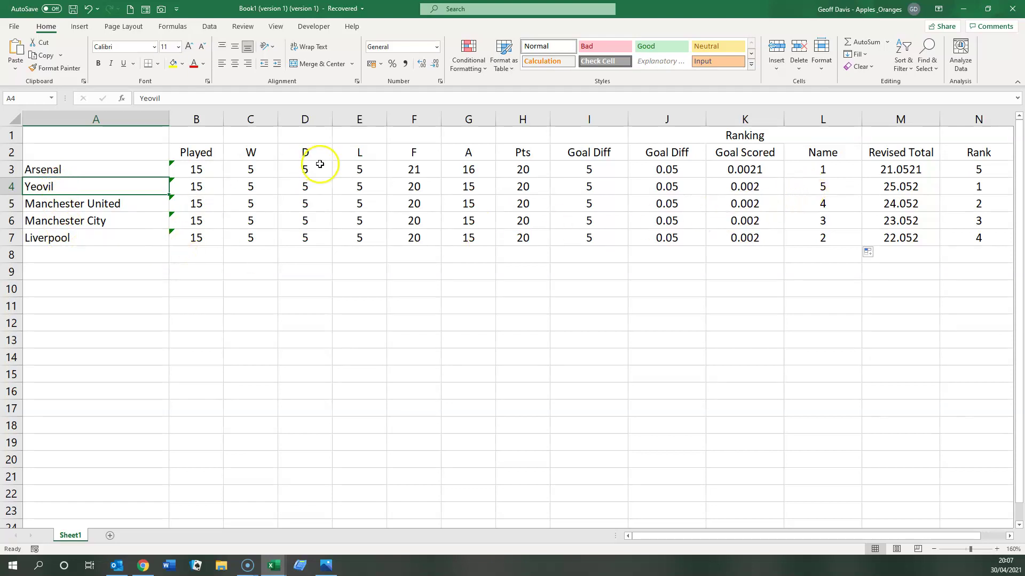
# Reset Arsenal's goals to 20 for and 15 against, matching every other team.
pyautogui.click(415, 172)
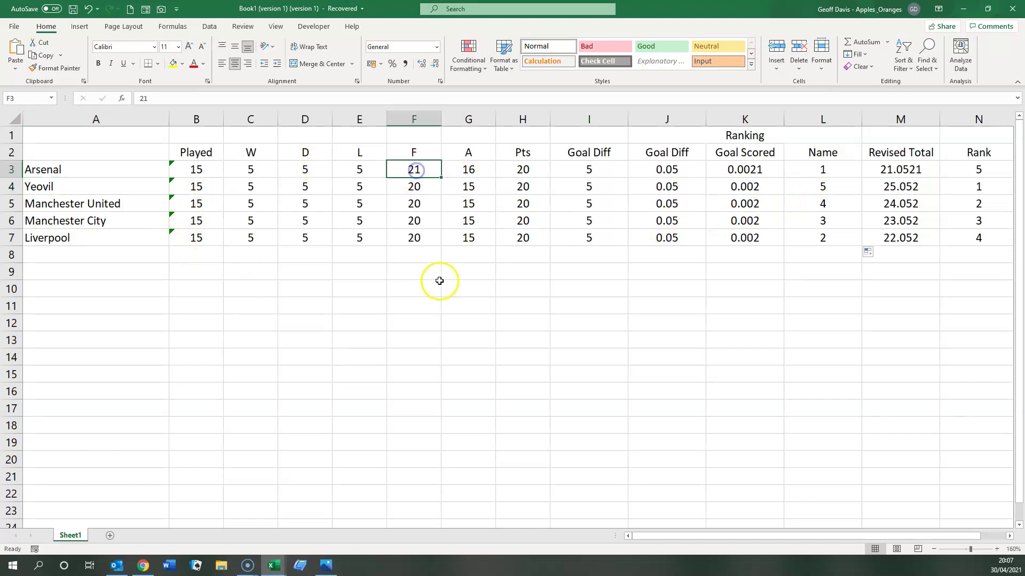
pyautogui.write('20')
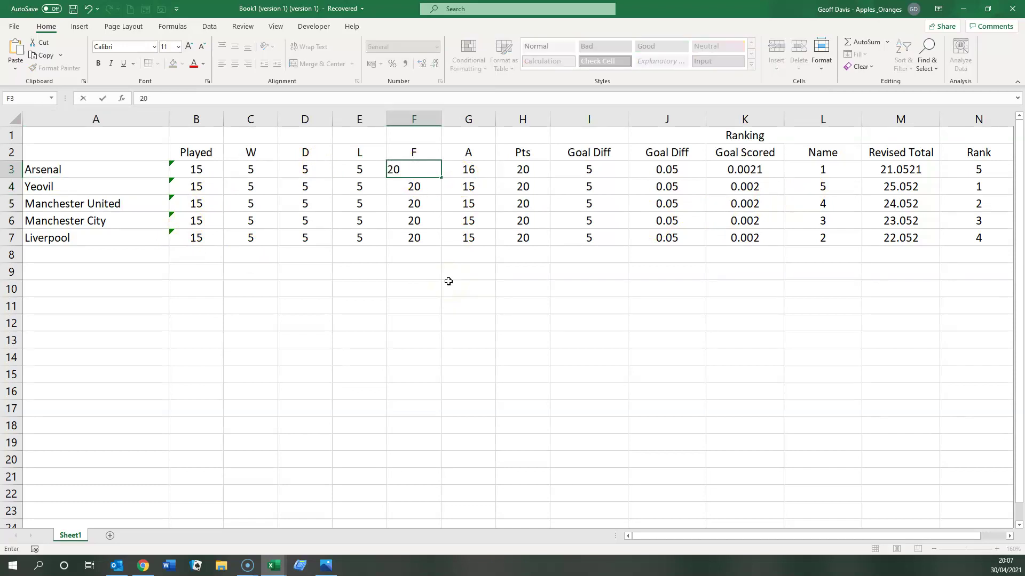
pyautogui.press('Tab')
pyautogui.write('15')
pyautogui.press('Return')
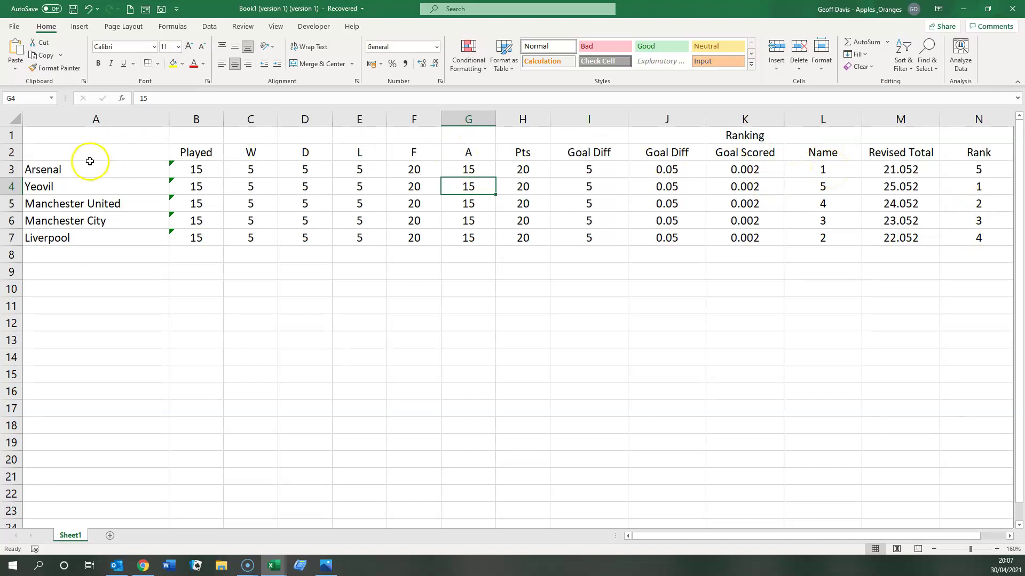
pyautogui.click(823, 172)
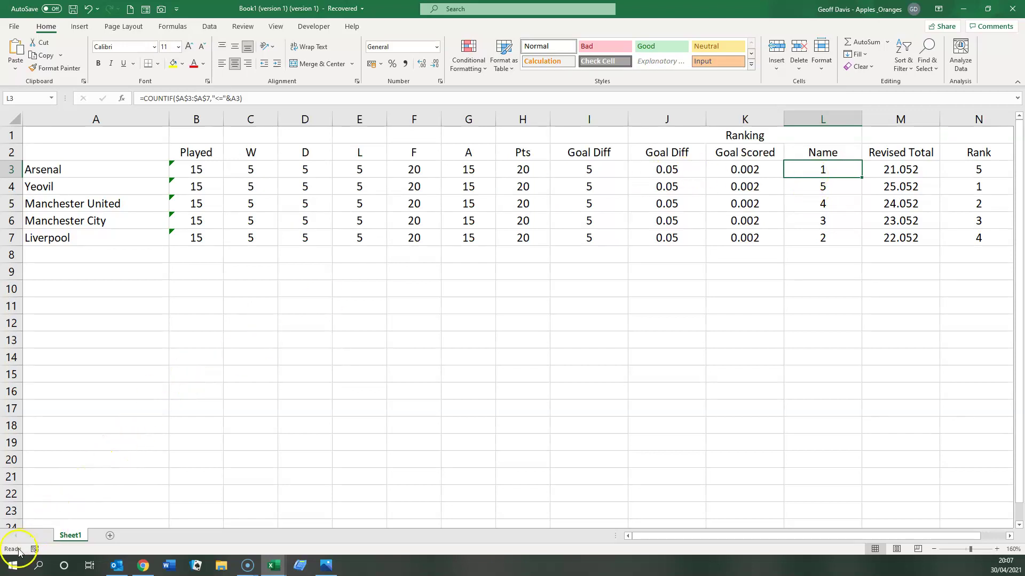
# Change L3 to =6-COUNTIF($A$3:$A$7,"<="&A3) and fill it down to L7, Arsenal scoring 5.
pyautogui.click(819, 170)
pyautogui.click(143, 98)
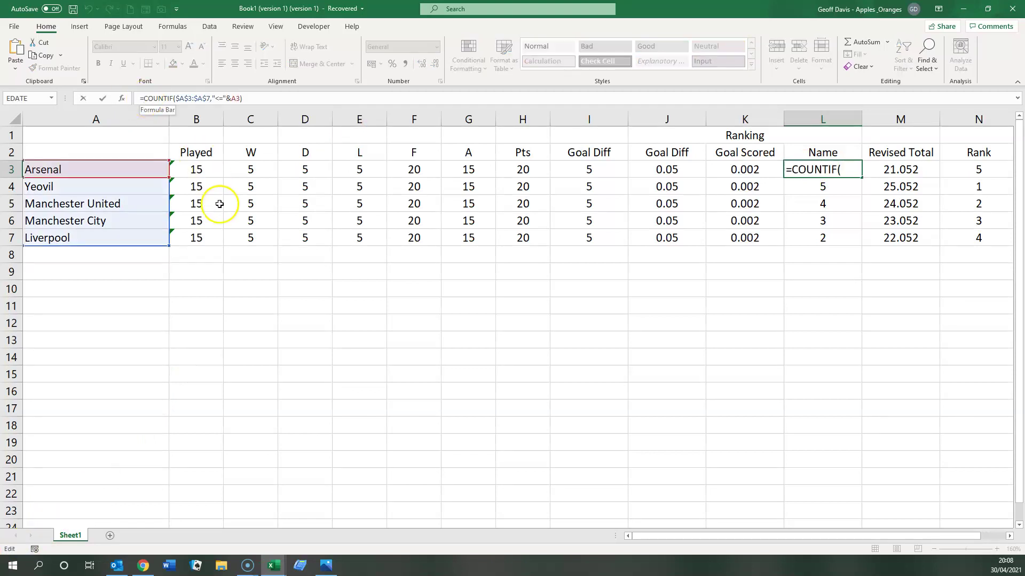
pyautogui.write('6')
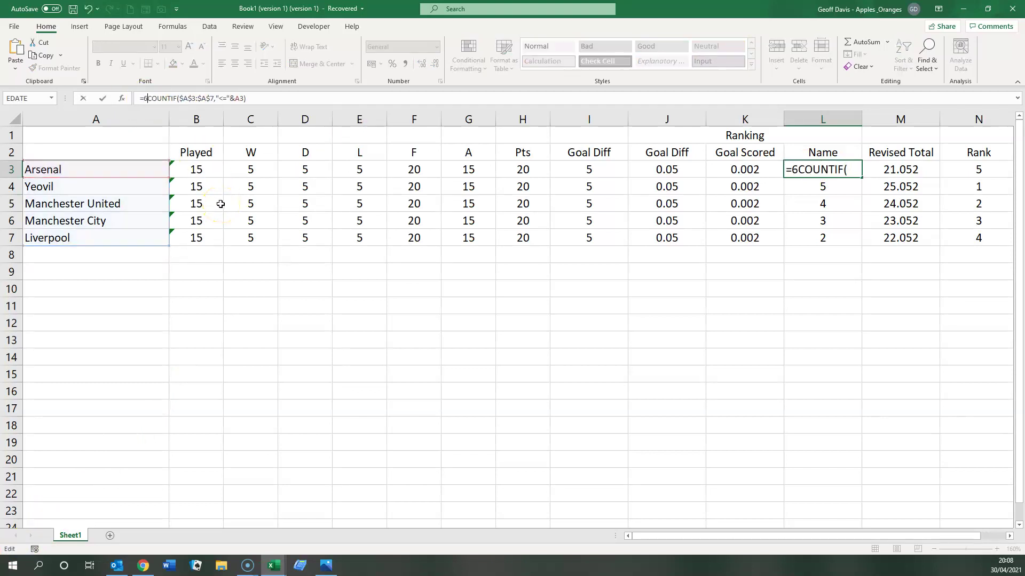
pyautogui.write('-')
pyautogui.press('Return')
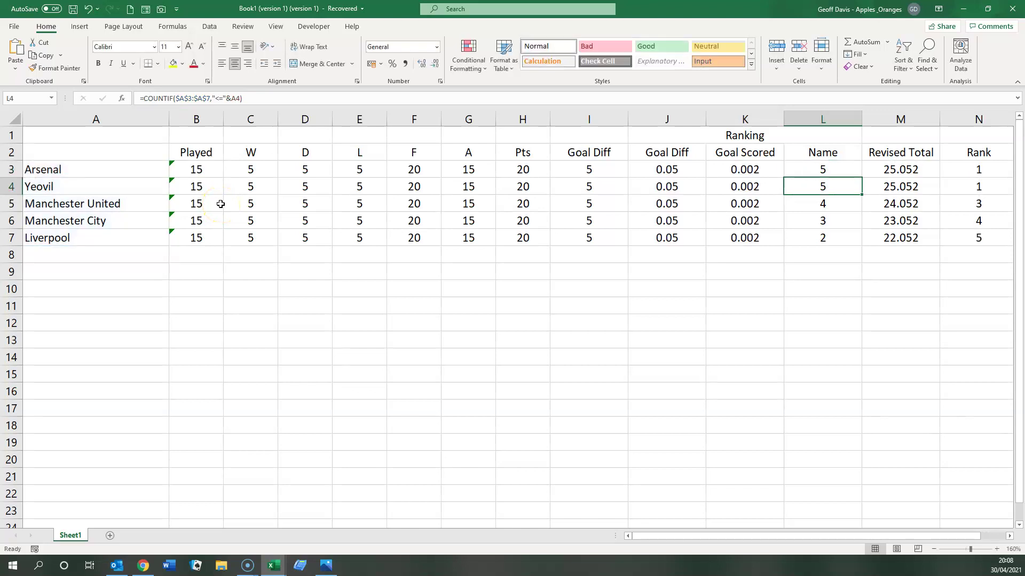
pyautogui.click(811, 172)
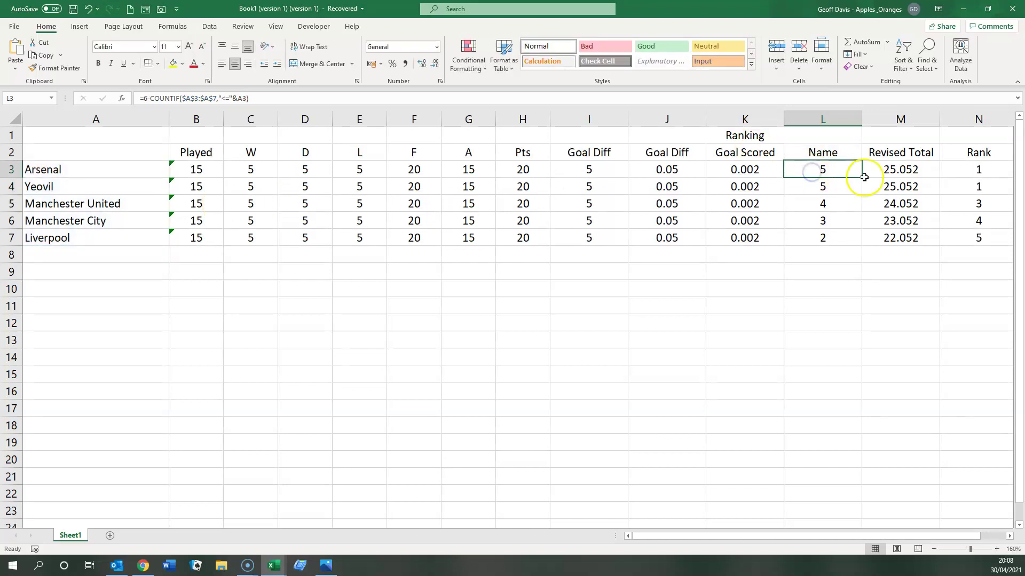
pyautogui.moveTo(861, 176); pyautogui.dragTo(859, 238)
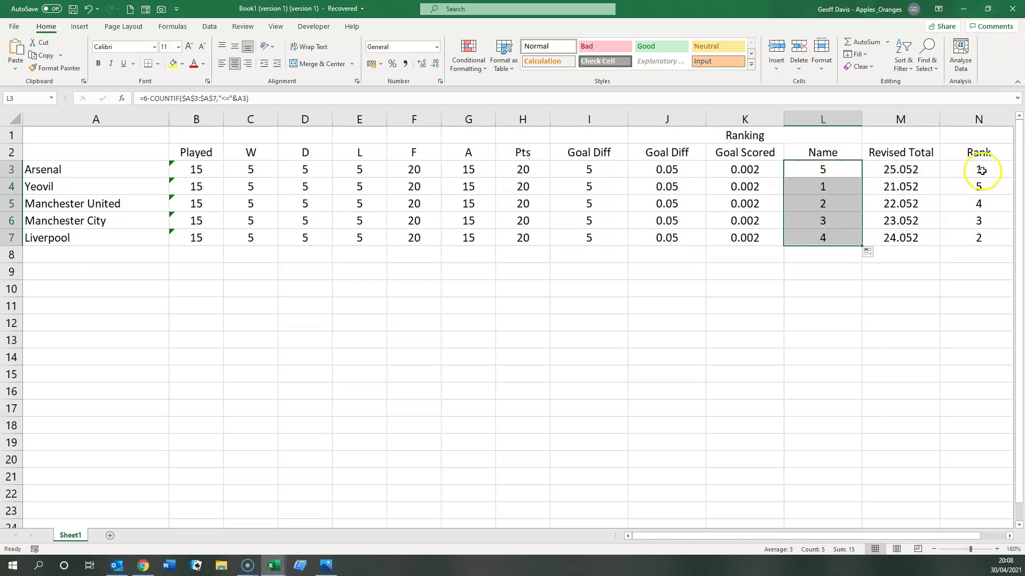
pyautogui.moveTo(981, 169); pyautogui.dragTo(978, 135)
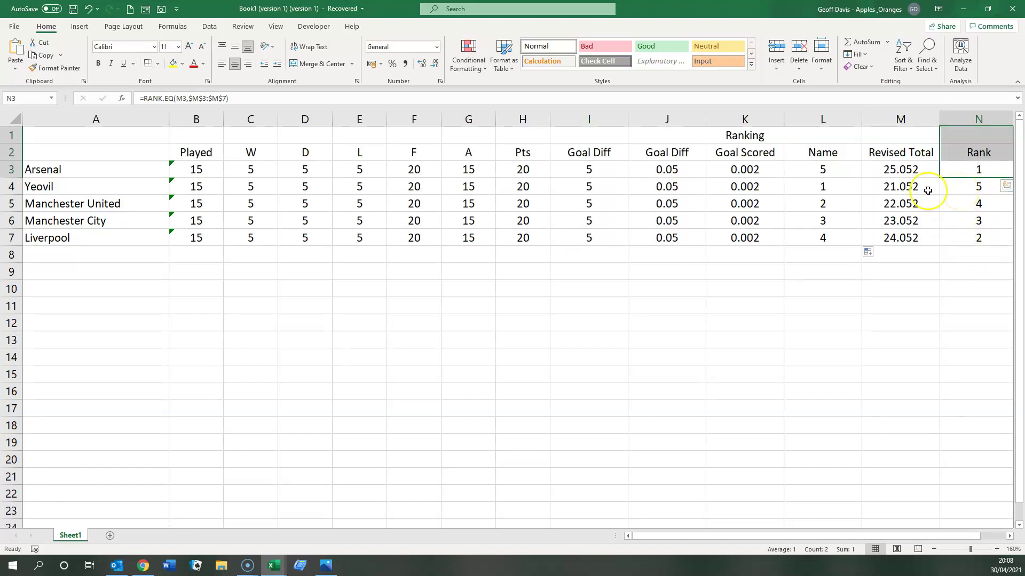
# Review the Revised Total column and Arsenal's Name score after Yeovil's update.
pyautogui.click(898, 120)
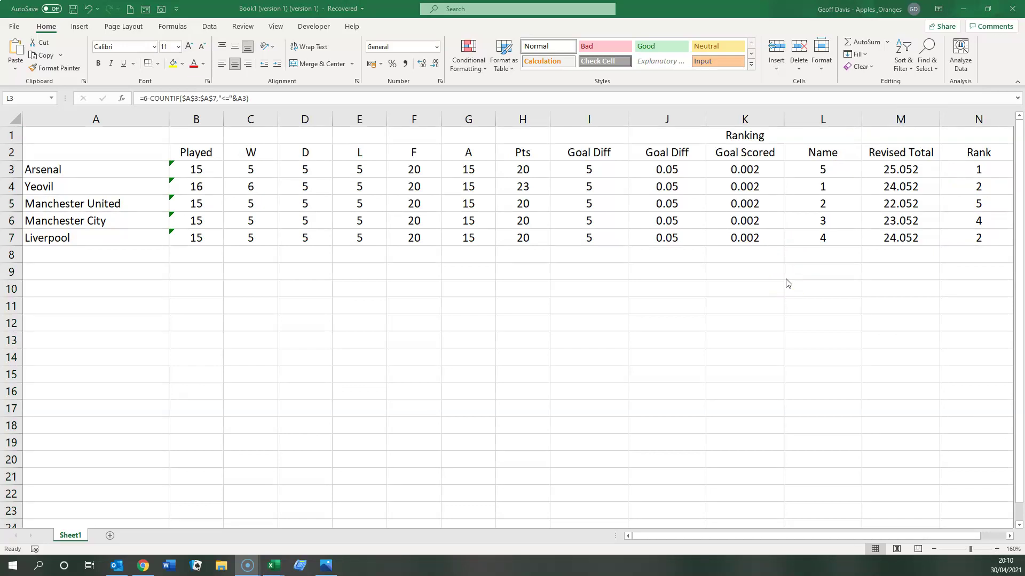
pyautogui.click(817, 173)
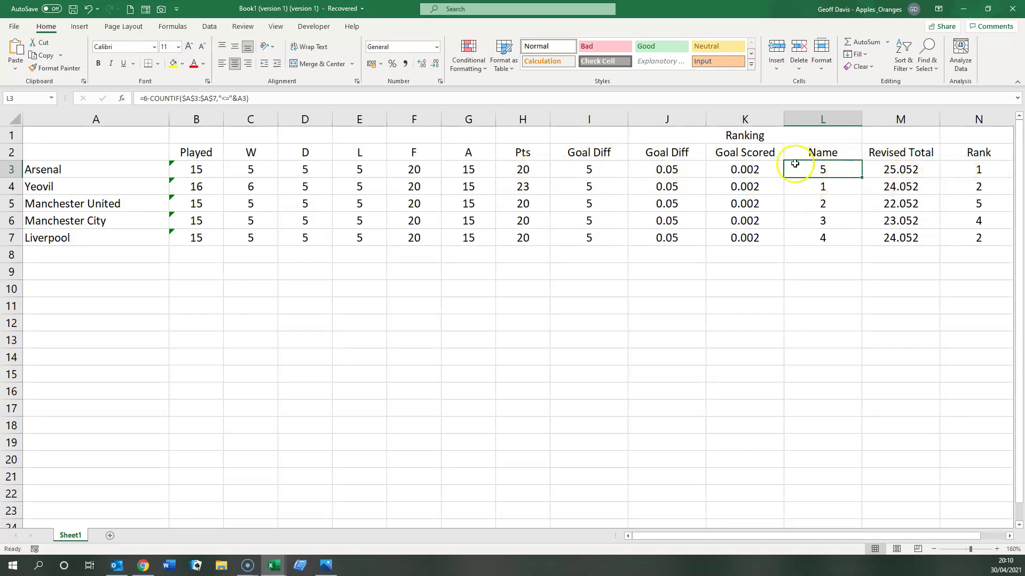
# Wrap L3 as =0.000001*(6-COUNTIF(...)) and copy it down, giving every team a unique rank.
pyautogui.click(746, 170)
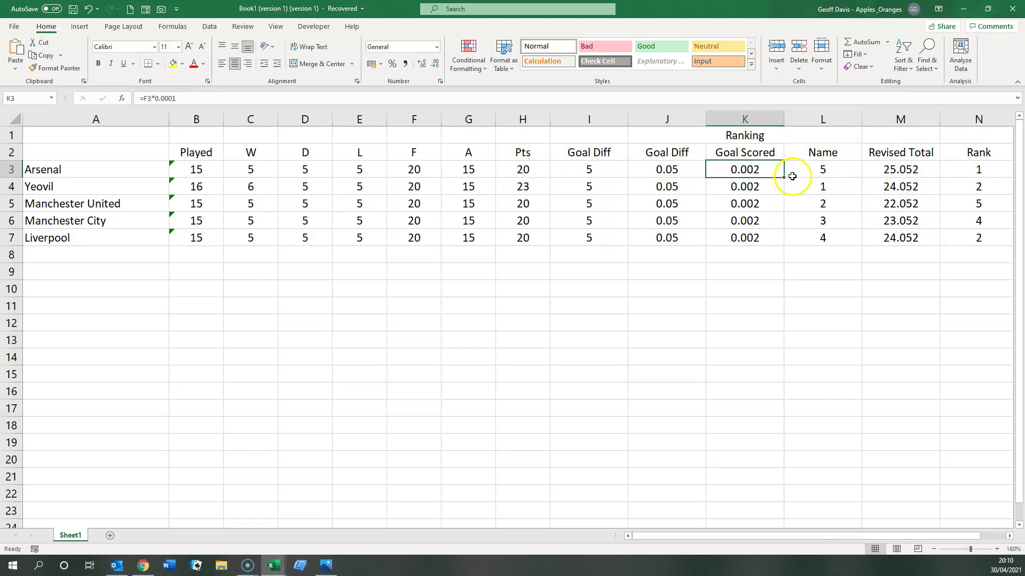
pyautogui.click(803, 169)
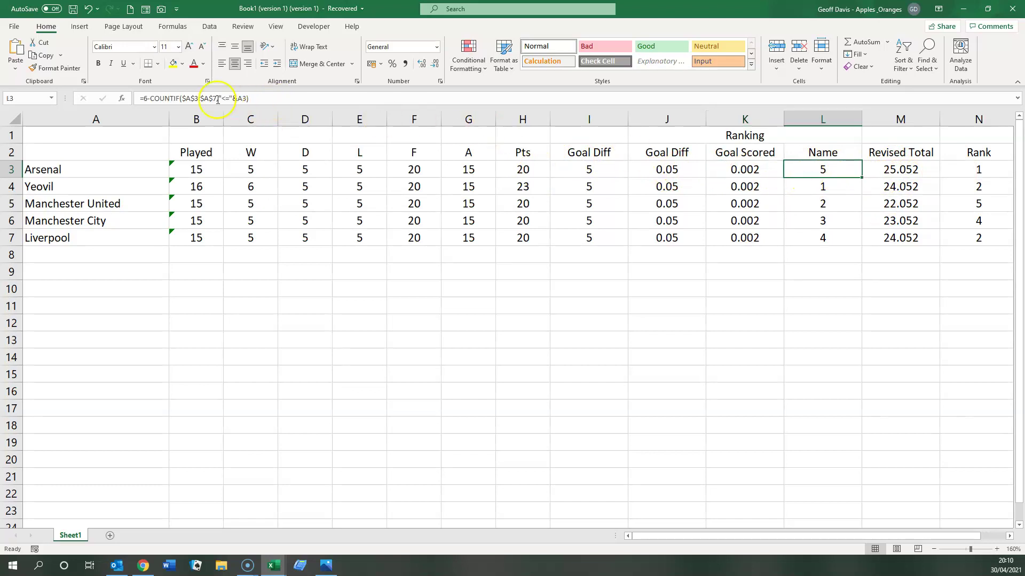
pyautogui.click(145, 98)
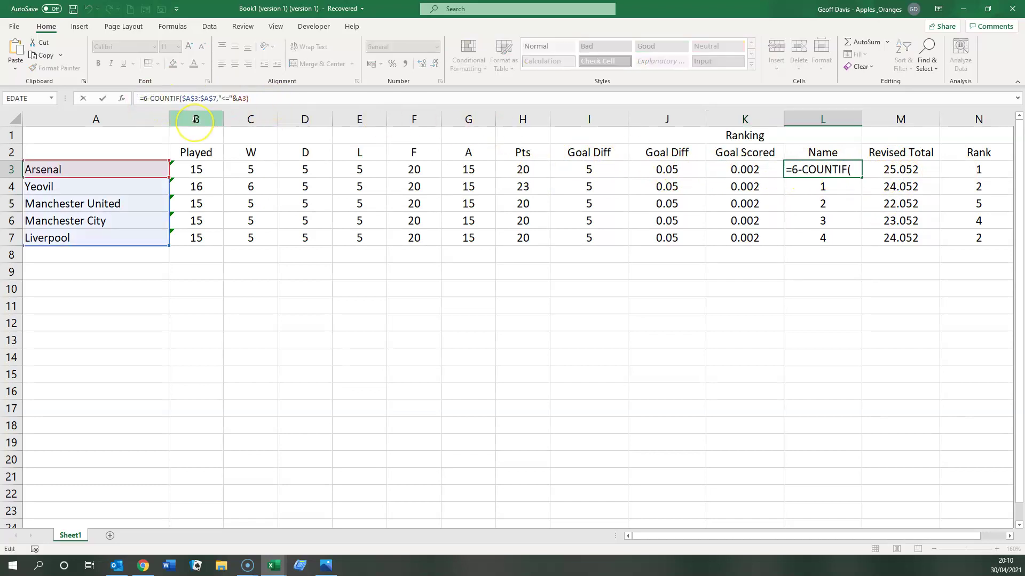
pyautogui.write('8')
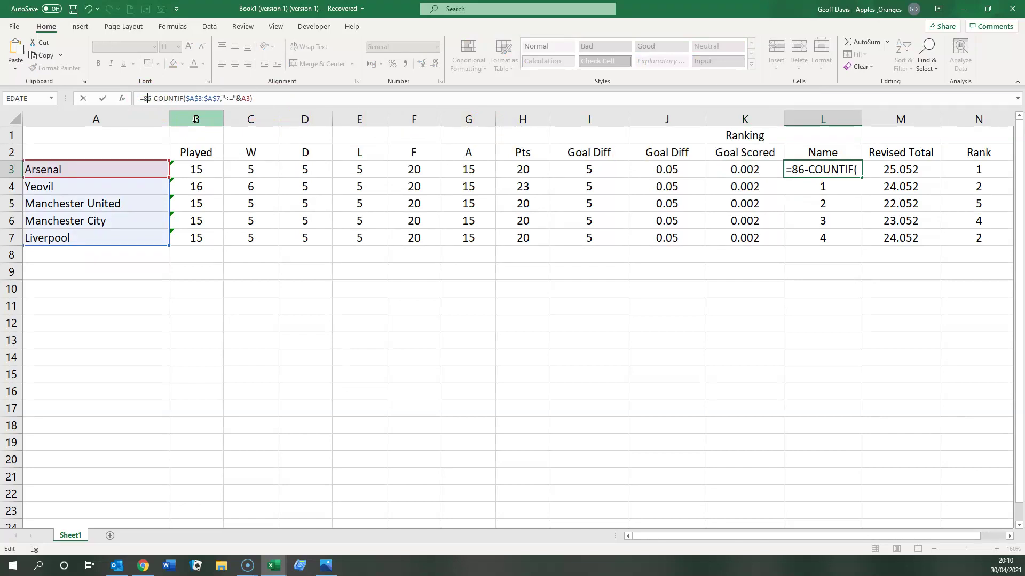
pyautogui.write('.0000')
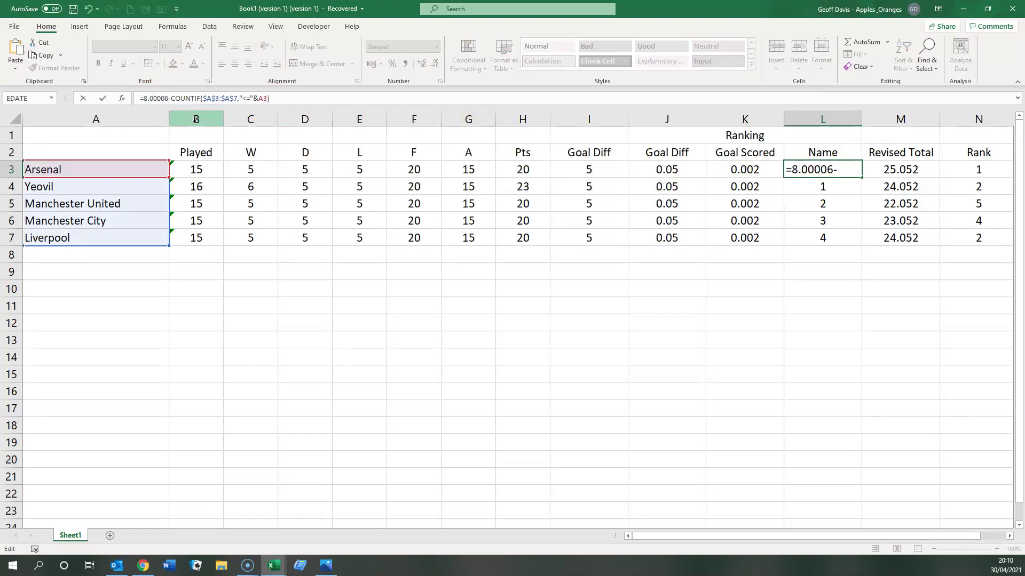
pyautogui.press('BackSpace')
pyautogui.press('BackSpace')
pyautogui.press('BackSpace')
pyautogui.press('BackSpace')
pyautogui.press('BackSpace')
pyautogui.press('BackSpace')
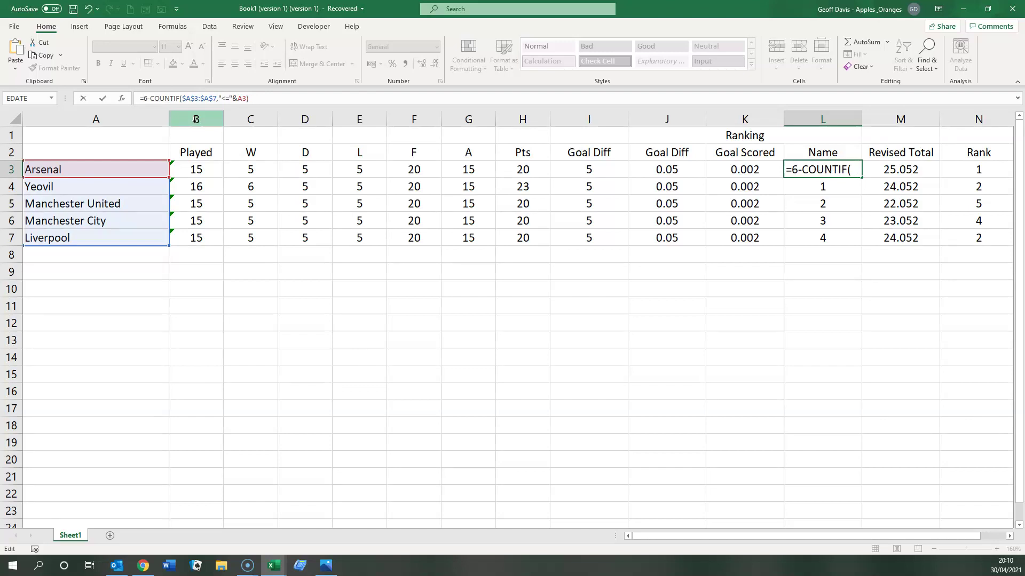
pyautogui.write('0.00000')
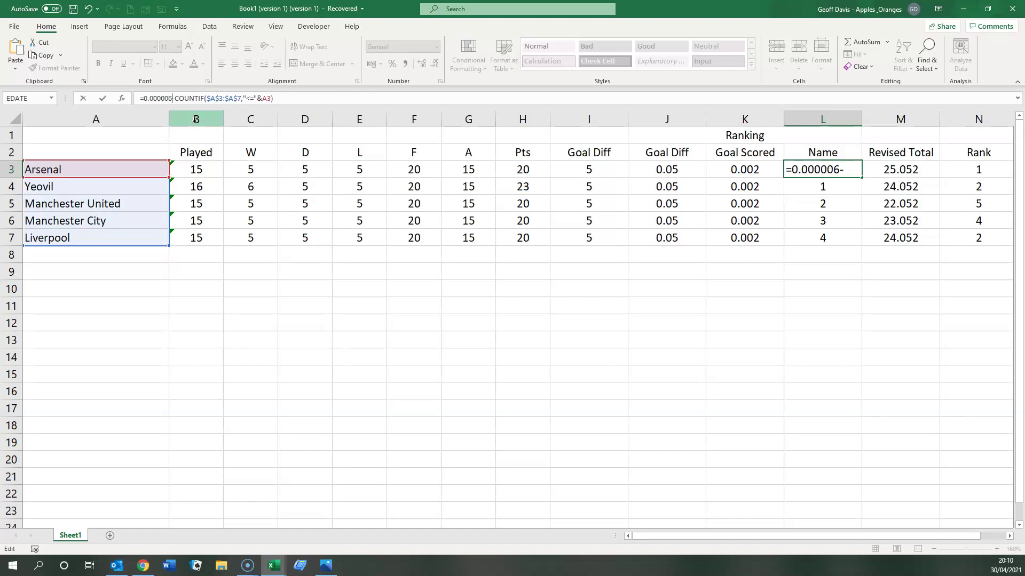
pyautogui.write('1')
pyautogui.write('*(')
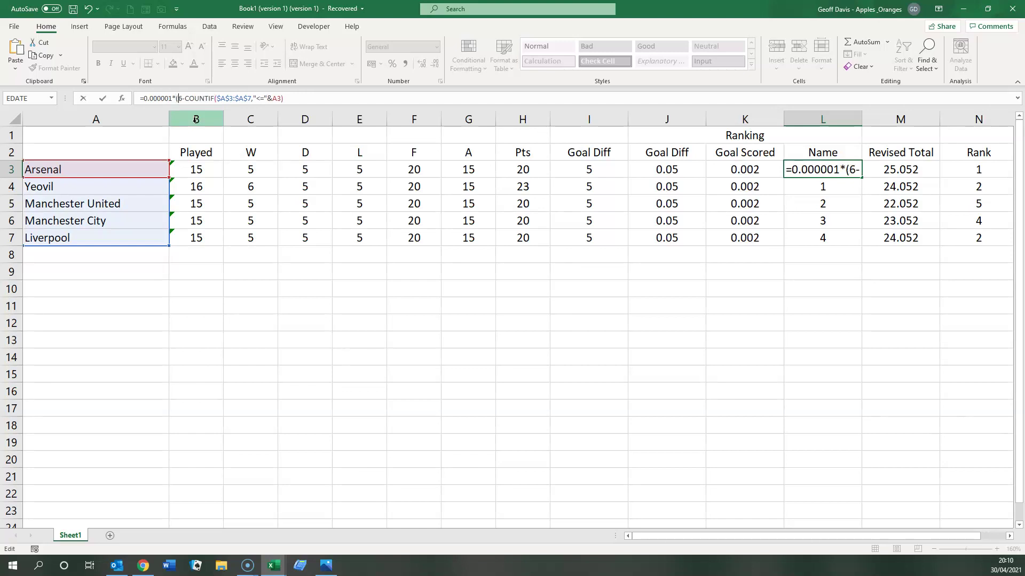
pyautogui.press('End')
pyautogui.press('Return')
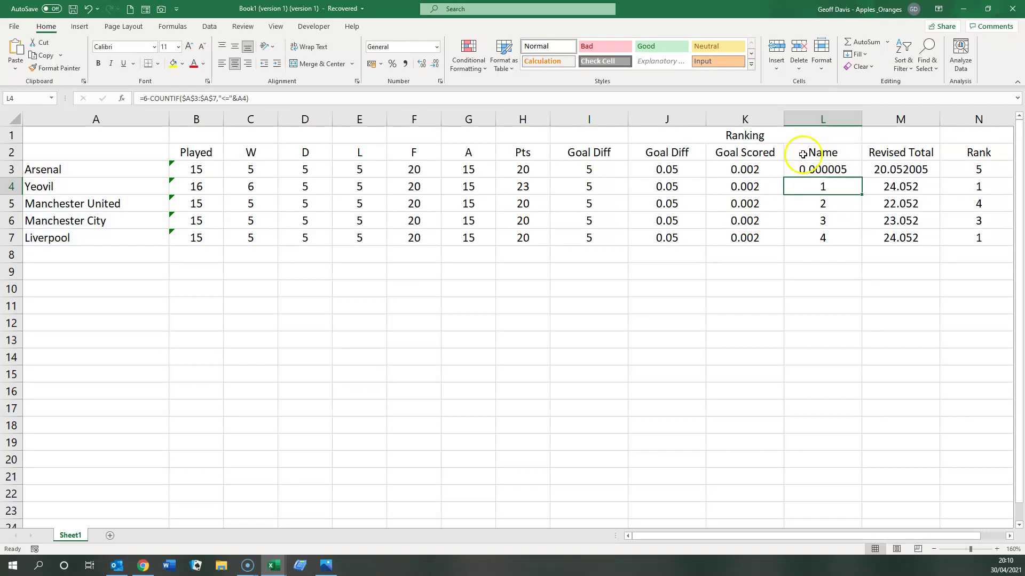
pyautogui.click(809, 170)
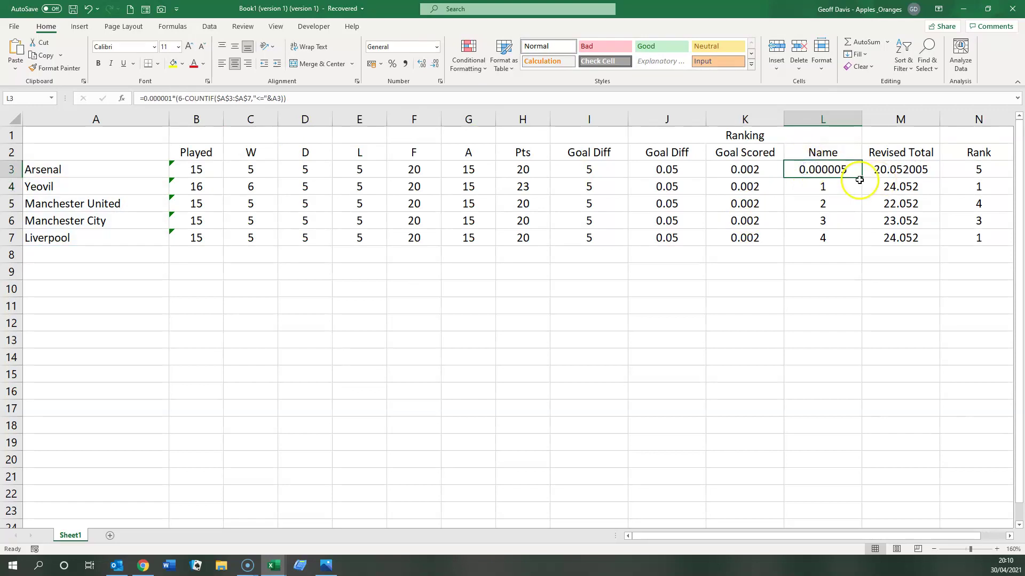
pyautogui.doubleClick(862, 176)
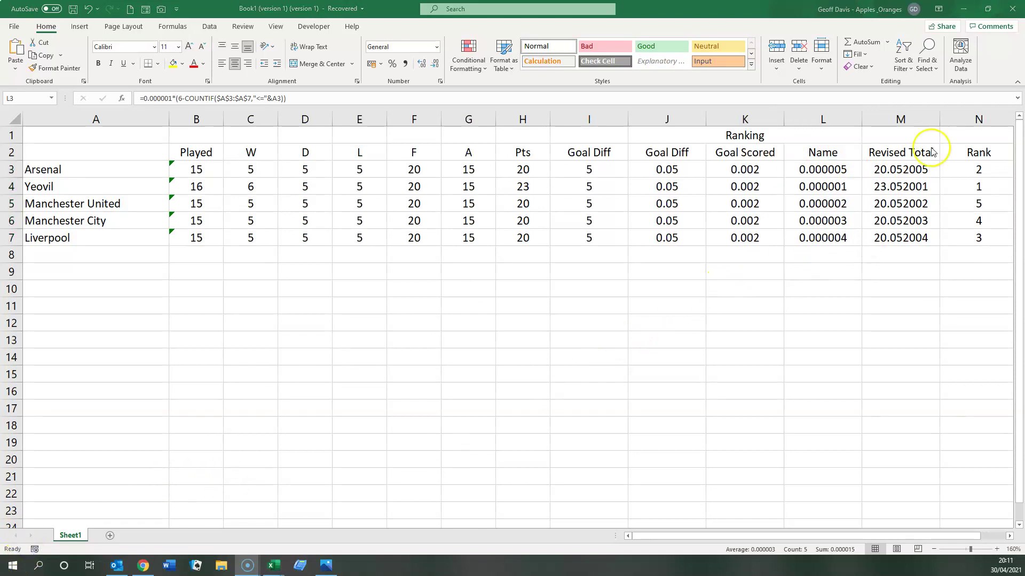
# Hide the helper columns J to M so Rank sits right beside Goal Diff.
pyautogui.click(657, 120)
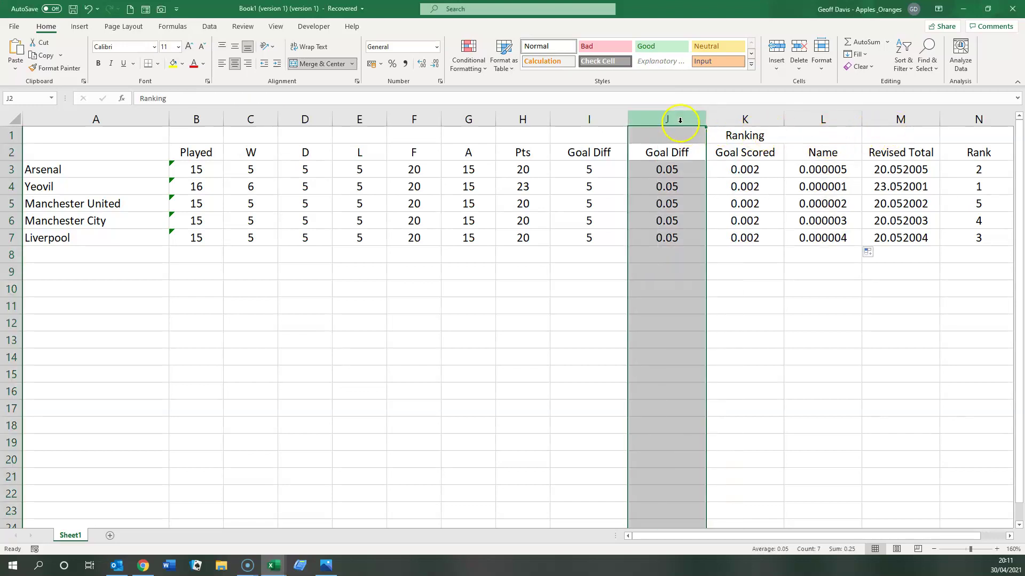
pyautogui.moveTo(678, 119); pyautogui.dragTo(884, 130)
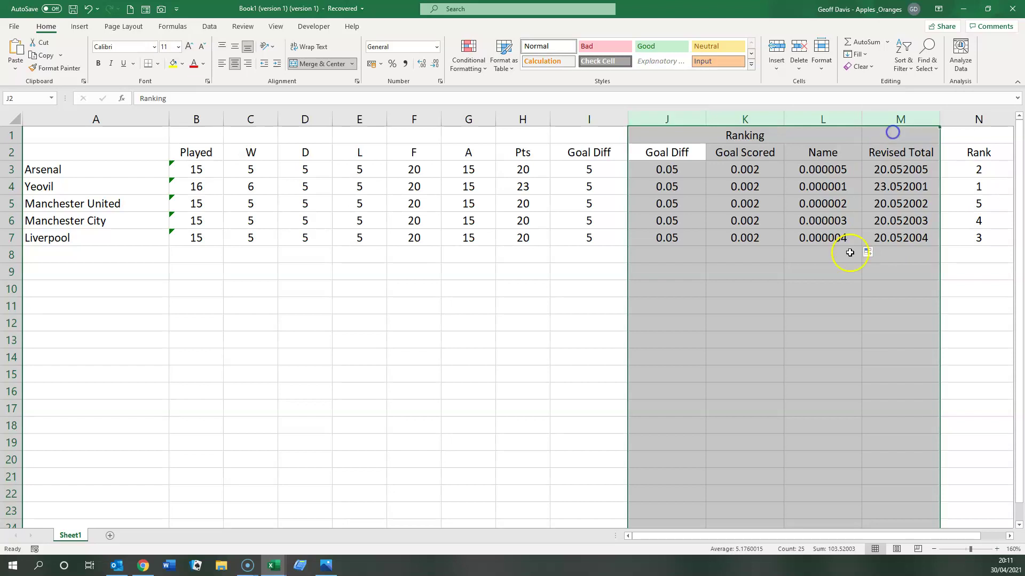
pyautogui.rightClick(765, 307)
pyautogui.click(795, 474)
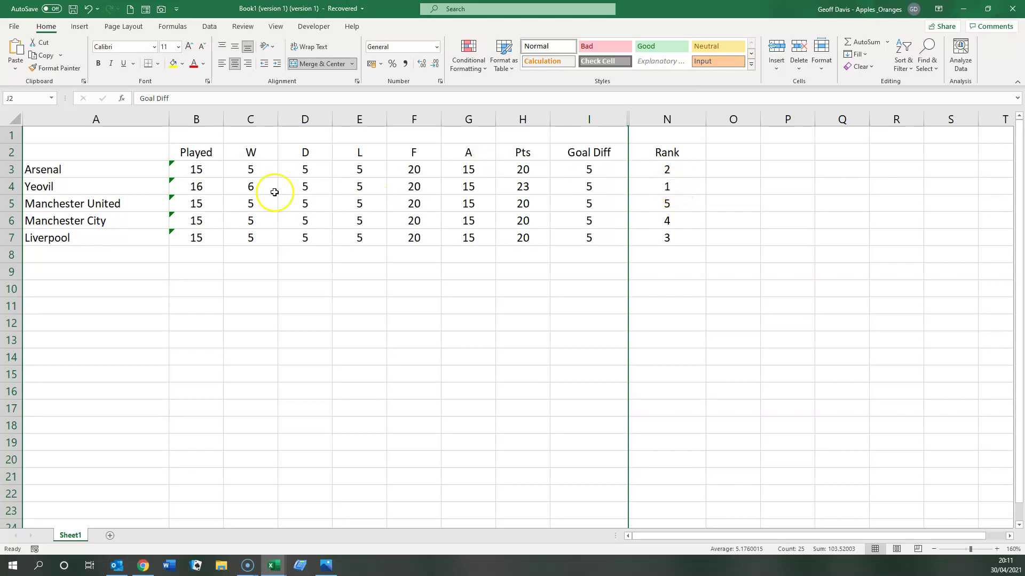
# Give Yeovil 5 wins and 6 draws, raising it to 21 points and rank 1.
pyautogui.click(249, 186)
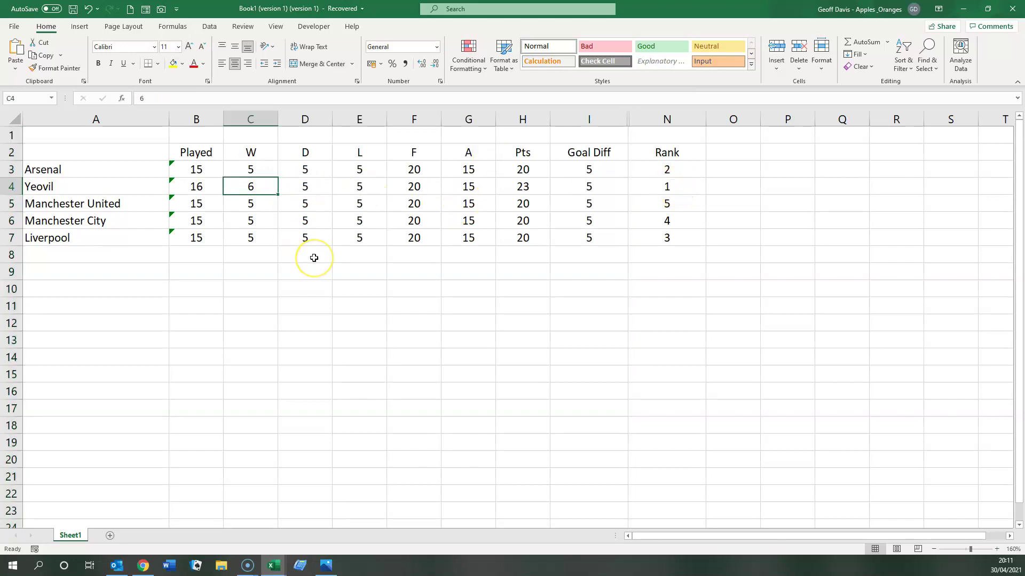
pyautogui.write('5')
pyautogui.press('Return')
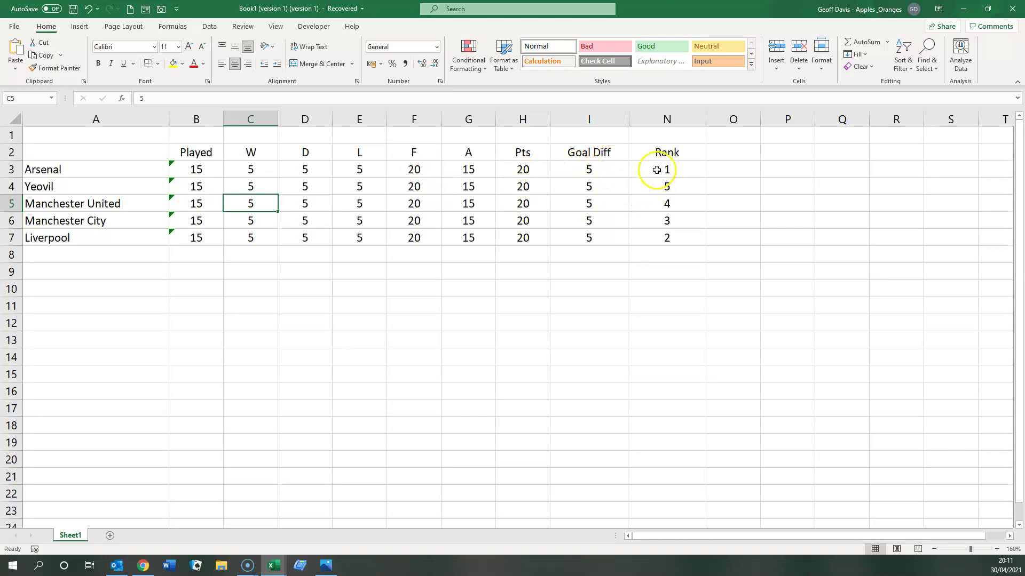
pyautogui.click(297, 191)
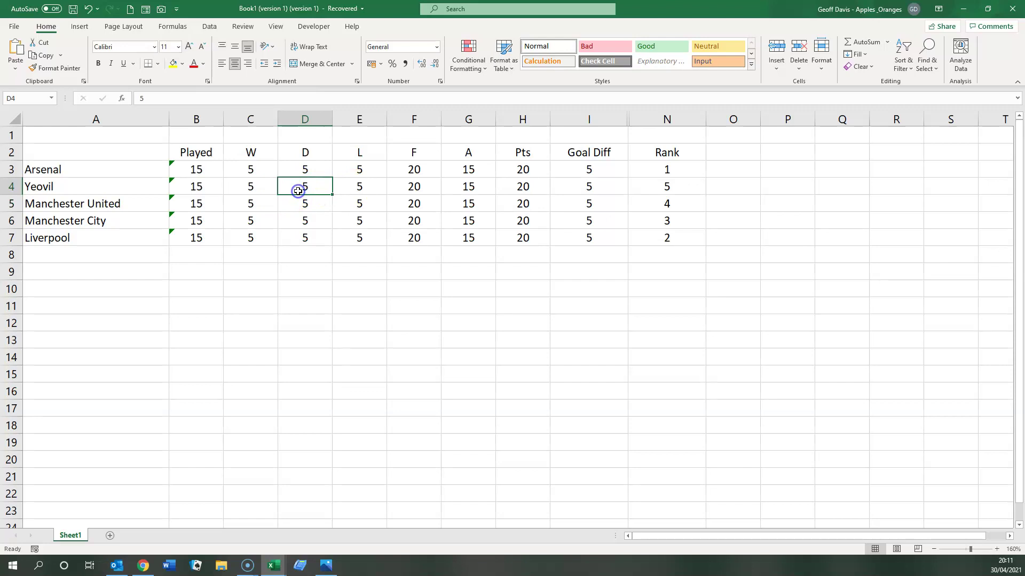
pyautogui.write('6')
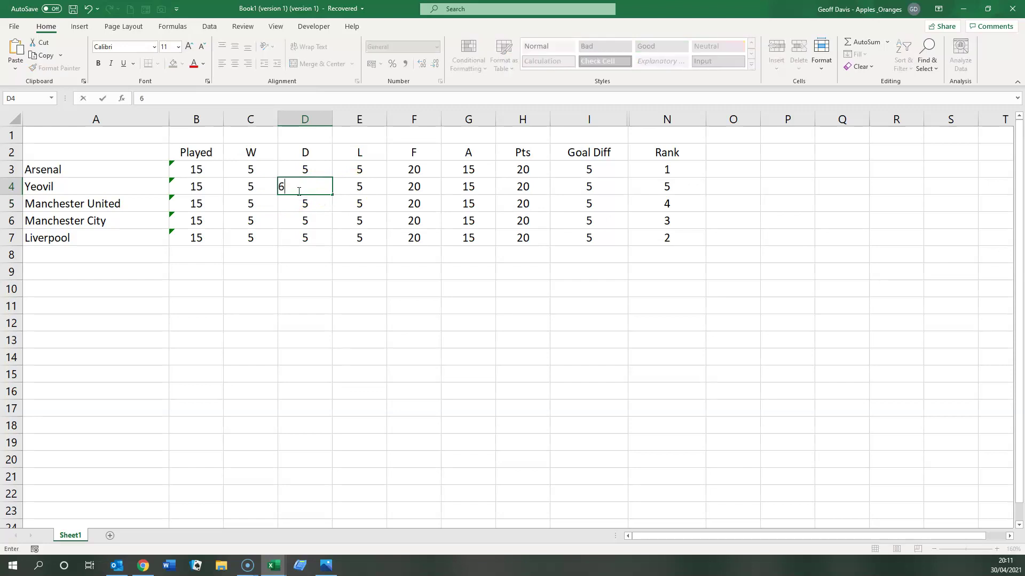
pyautogui.press('Return')
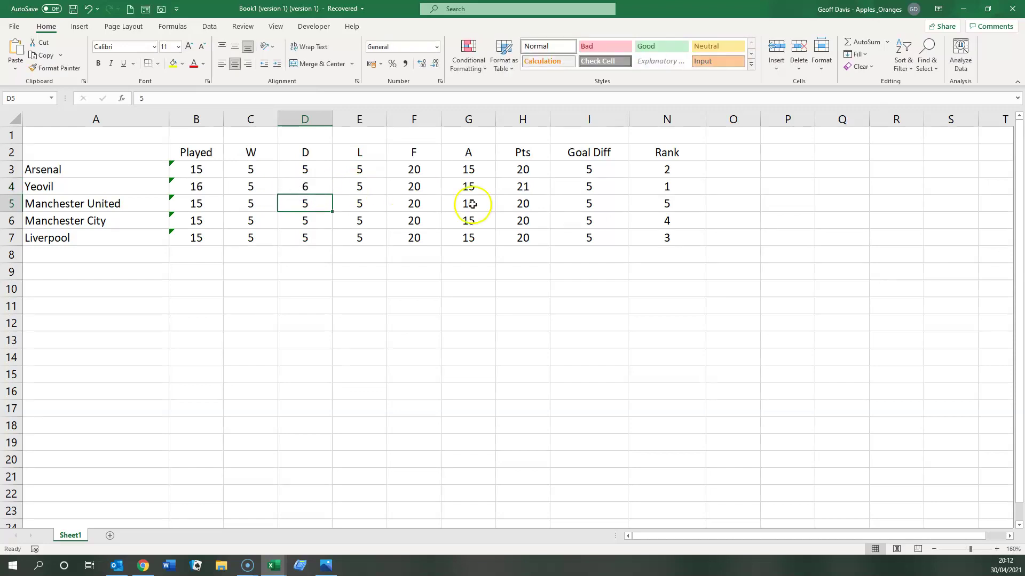